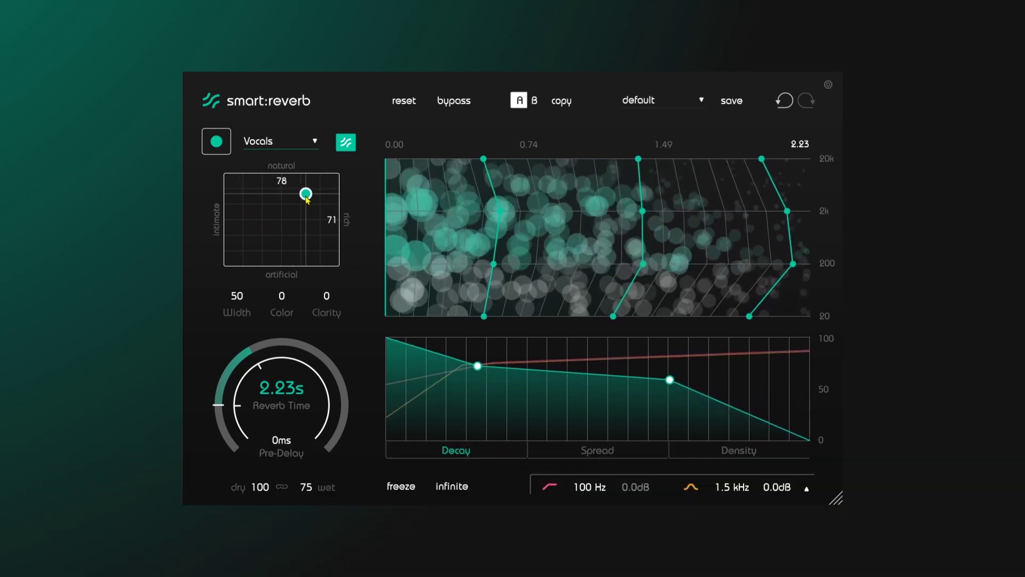
# Lower the Density curve's start, make Spread rise later and end at 100, and nudge the character richer.
pyautogui.click(626, 361)
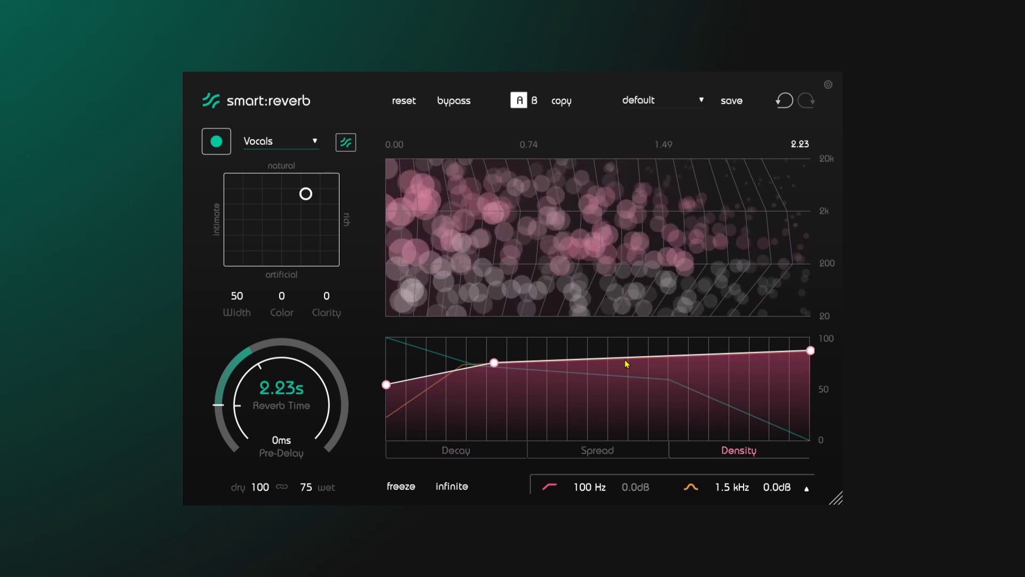
pyautogui.moveTo(386, 385); pyautogui.dragTo(383, 407)
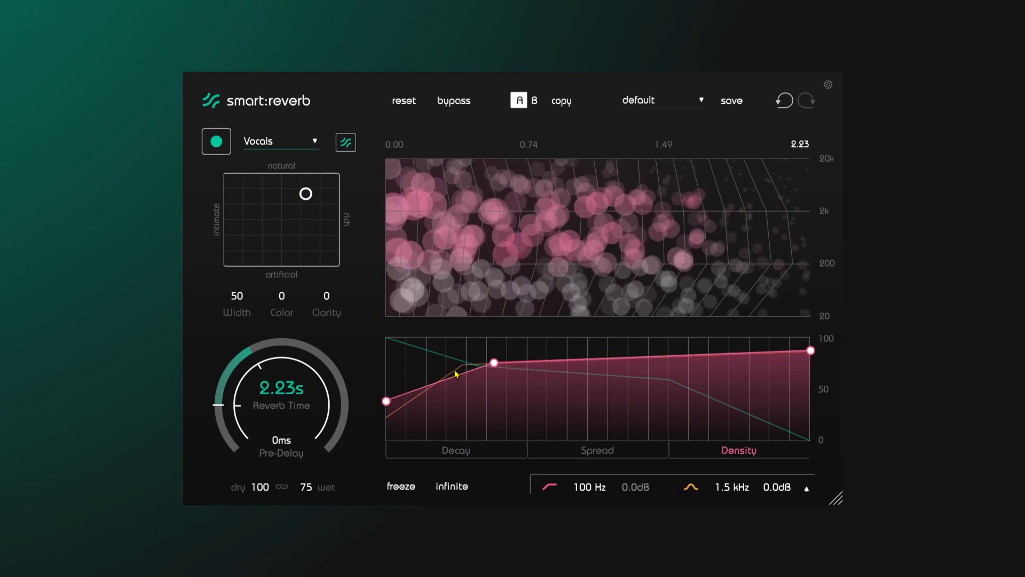
pyautogui.click(396, 412)
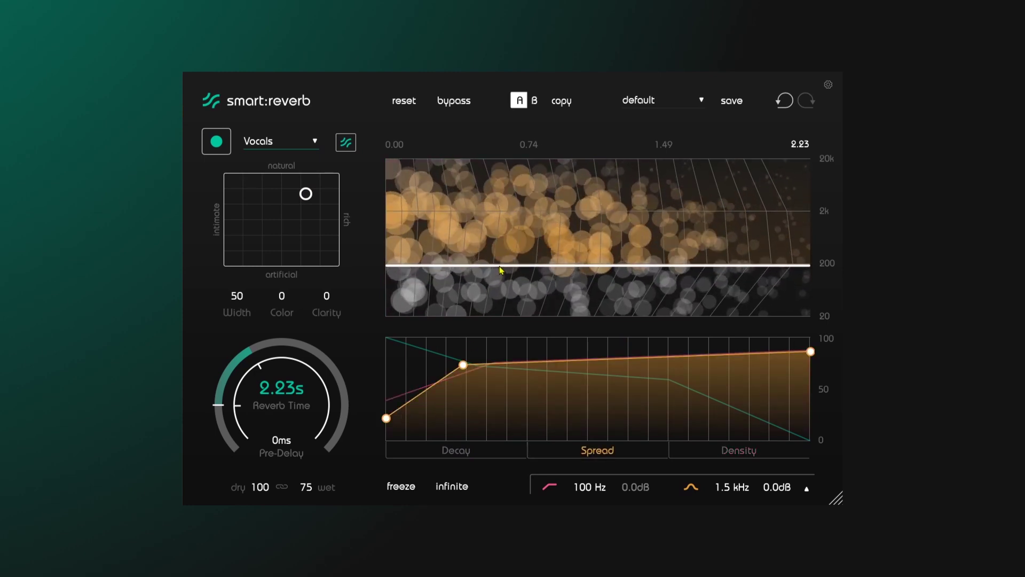
pyautogui.moveTo(464, 367); pyautogui.dragTo(599, 354)
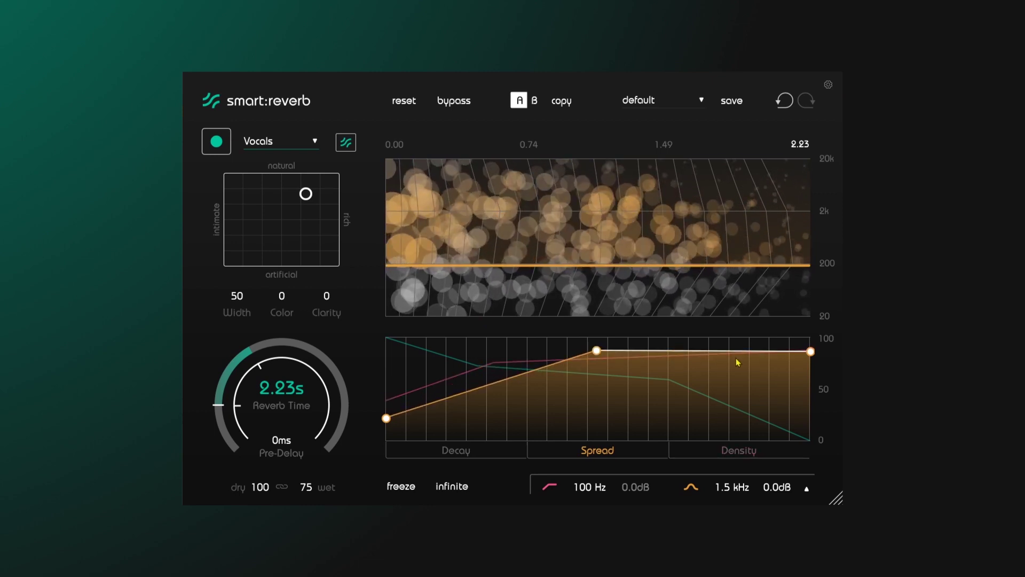
pyautogui.moveTo(810, 351); pyautogui.dragTo(814, 329)
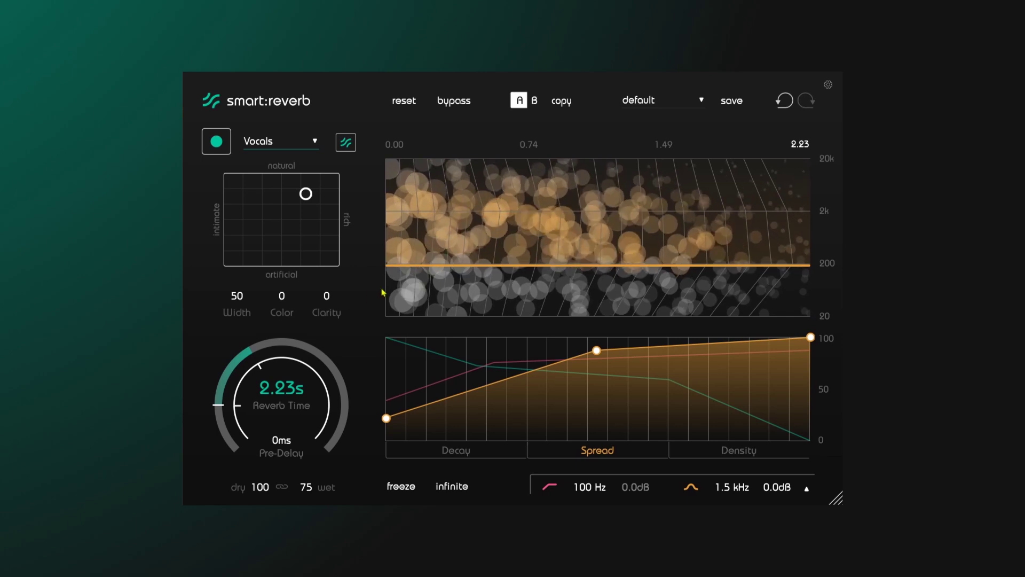
pyautogui.moveTo(306, 194); pyautogui.dragTo(312, 205)
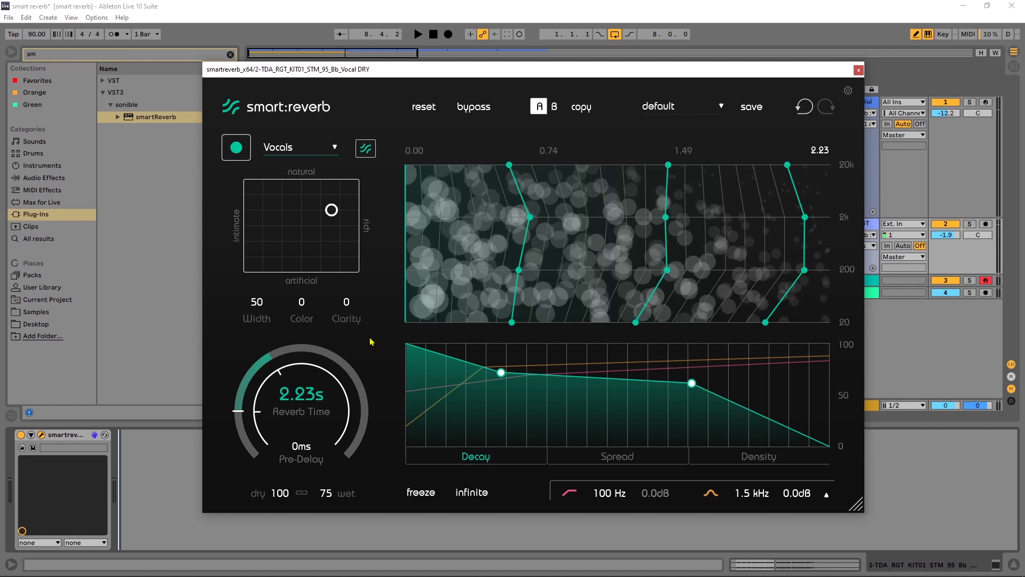
# Close the plugin window, inspect the guitar track's device chain and play back bars 1–9.
pyautogui.click(858, 70)
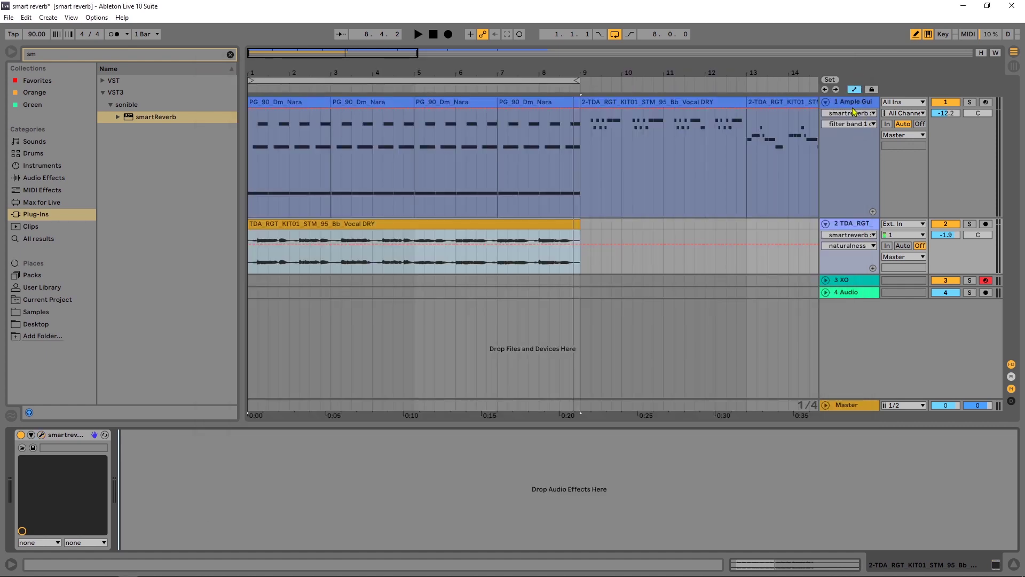
pyautogui.click(854, 109)
pyautogui.click(557, 436)
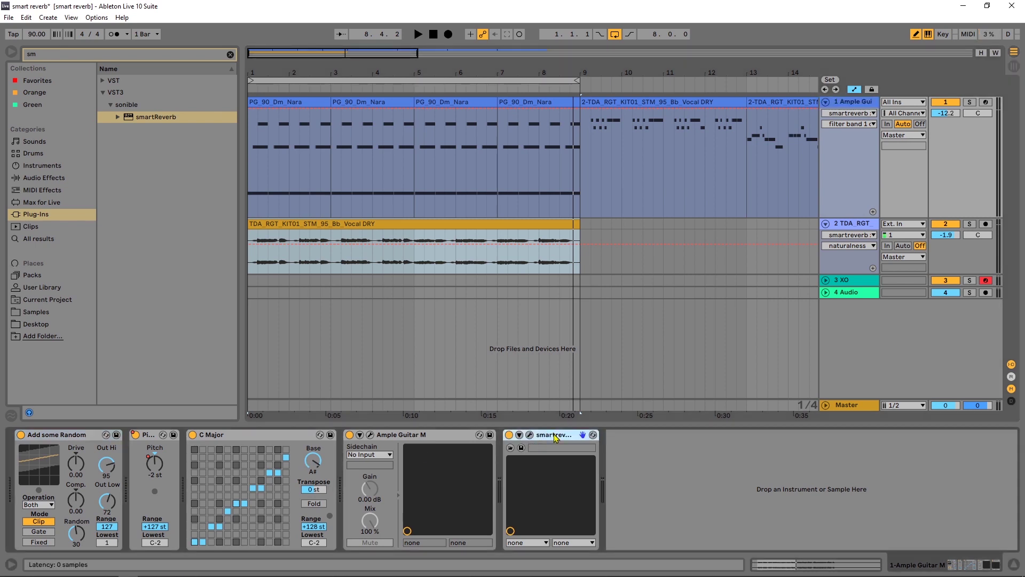
pyautogui.click(825, 102)
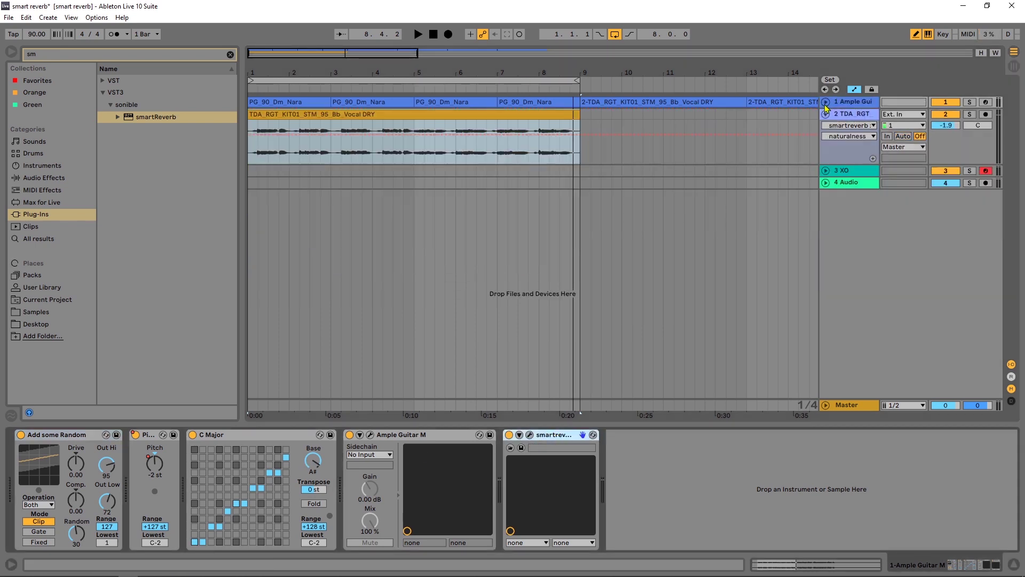
pyautogui.click(825, 102)
pyautogui.click(380, 78)
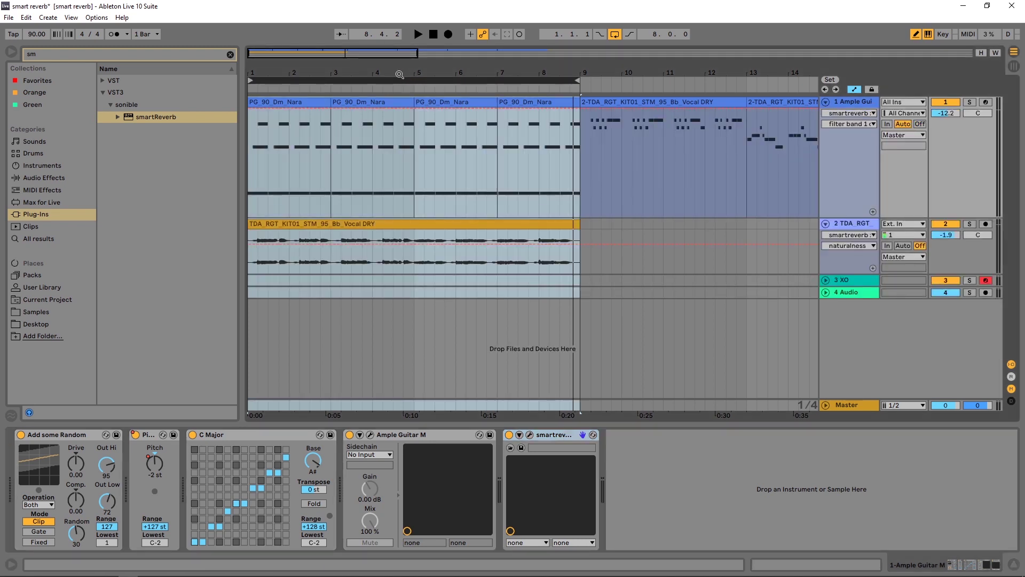
pyautogui.press('space')
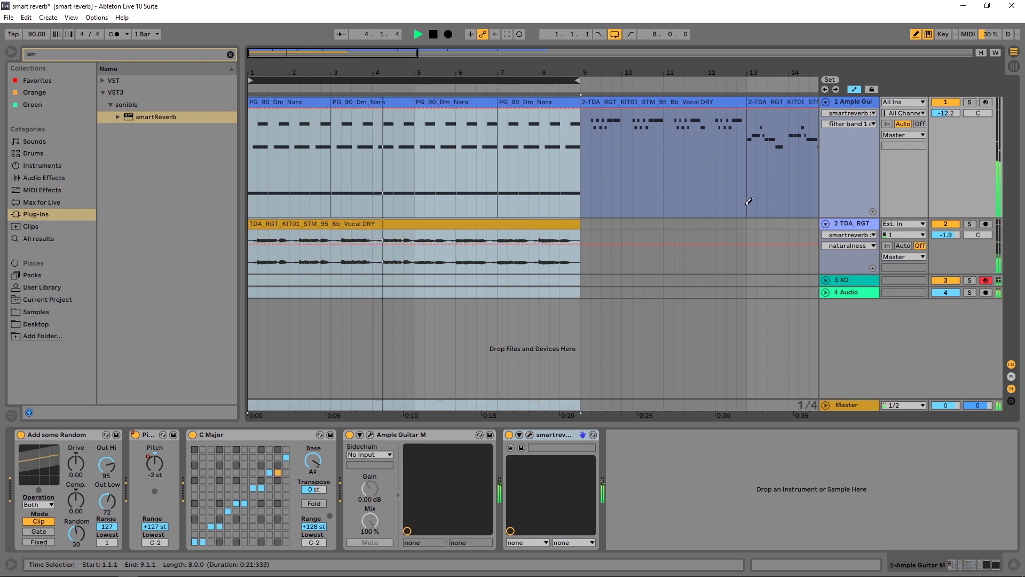
pyautogui.press('space')
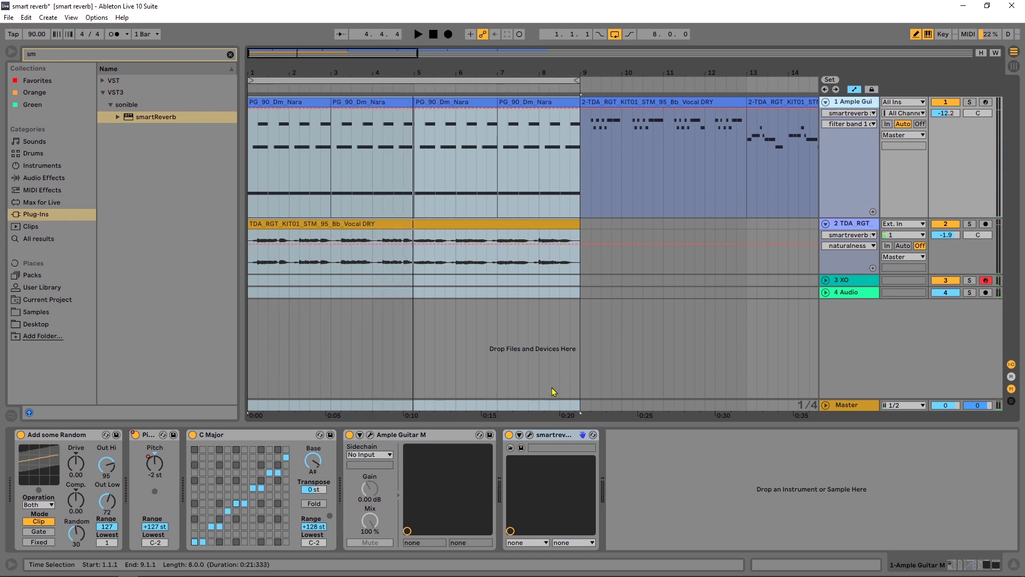
# Delete smart:reverb from the guitar and vocal tracks and the extra device from XO.
pyautogui.click(549, 439)
pyautogui.press('Delete')
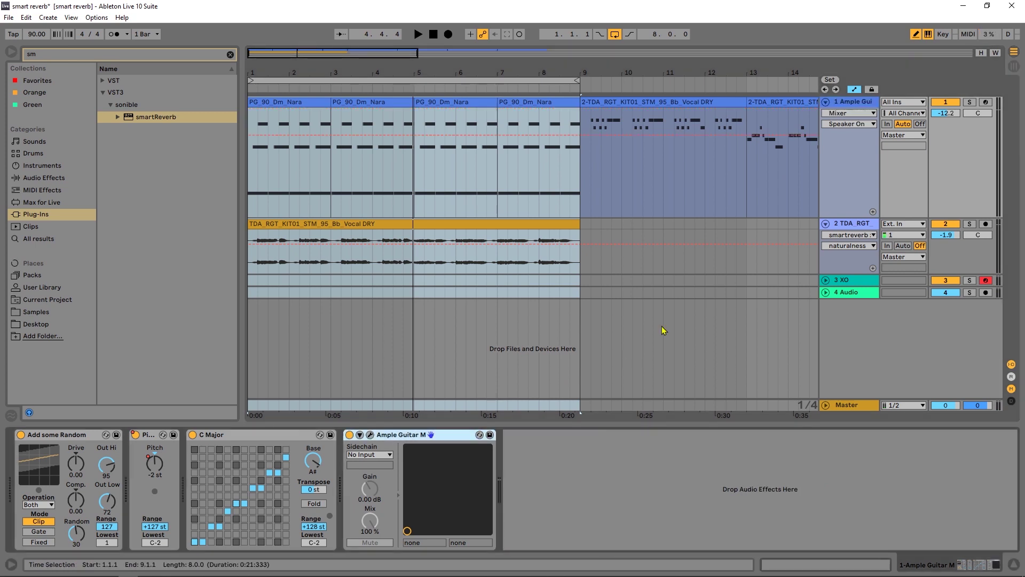
pyautogui.press('Down')
pyautogui.press('Delete')
pyautogui.press('Down')
pyautogui.click(160, 434)
pyautogui.press('Delete')
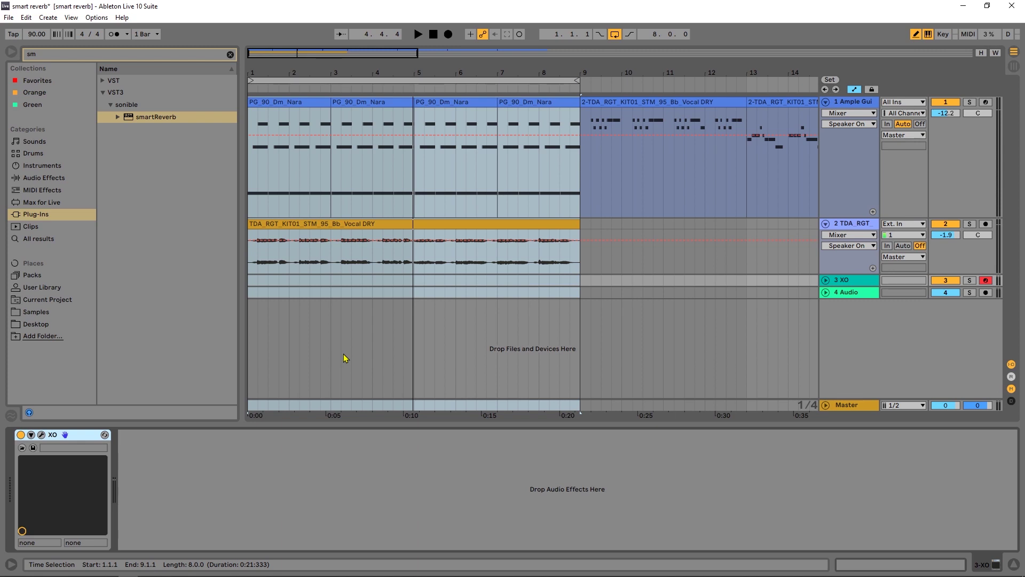
# Audition the dry mix, solo the vocal track and load a fresh smart:reverb onto it.
pyautogui.press('space')
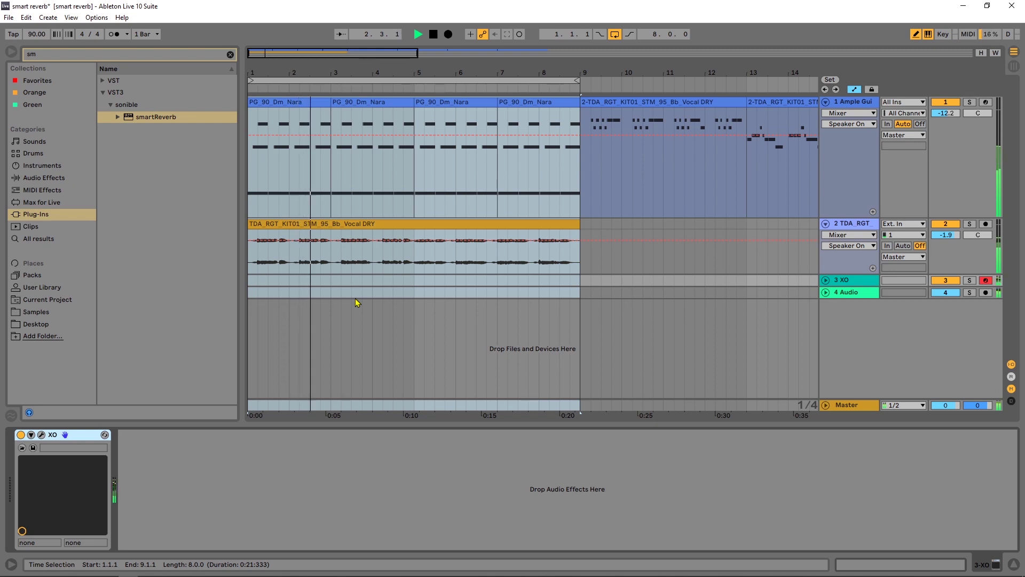
pyautogui.press('space')
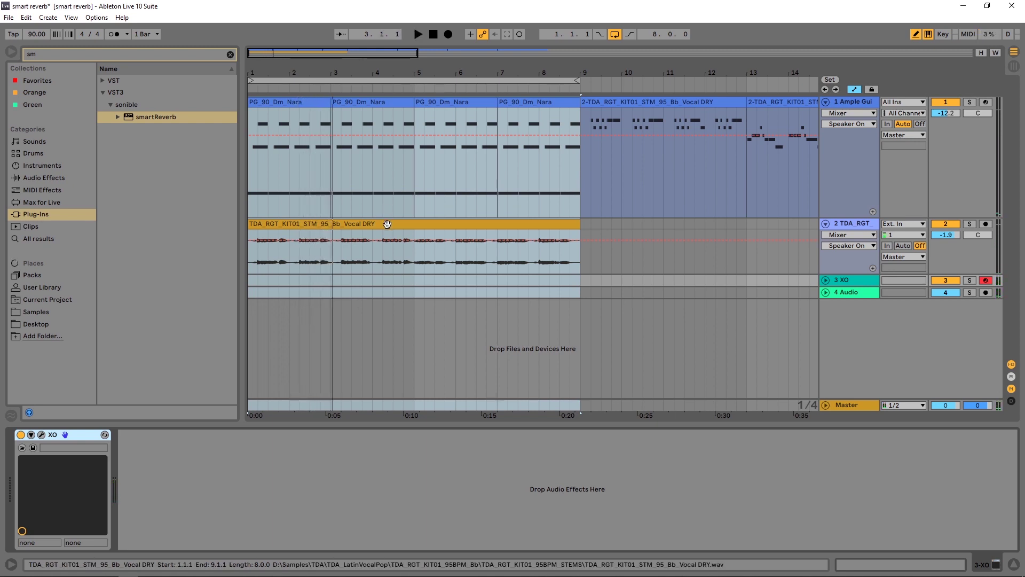
pyautogui.click(970, 224)
pyautogui.moveTo(155, 117); pyautogui.dragTo(404, 237)
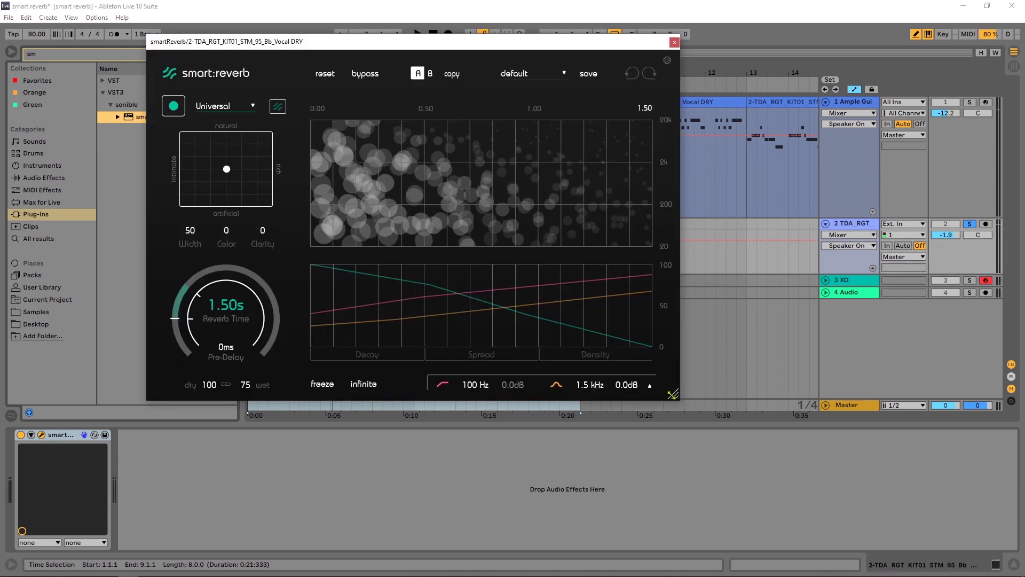
# Enlarge the smart:reverb window and open the source profile list, currently set to Universal.
pyautogui.moveTo(828, 496); pyautogui.dragTo(834, 500)
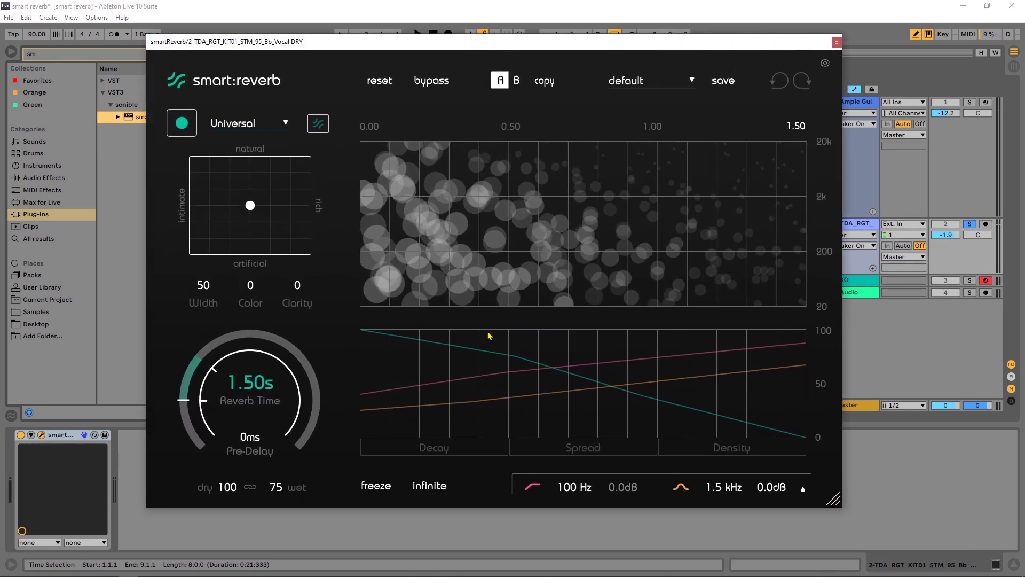
pyautogui.moveTo(490, 335)
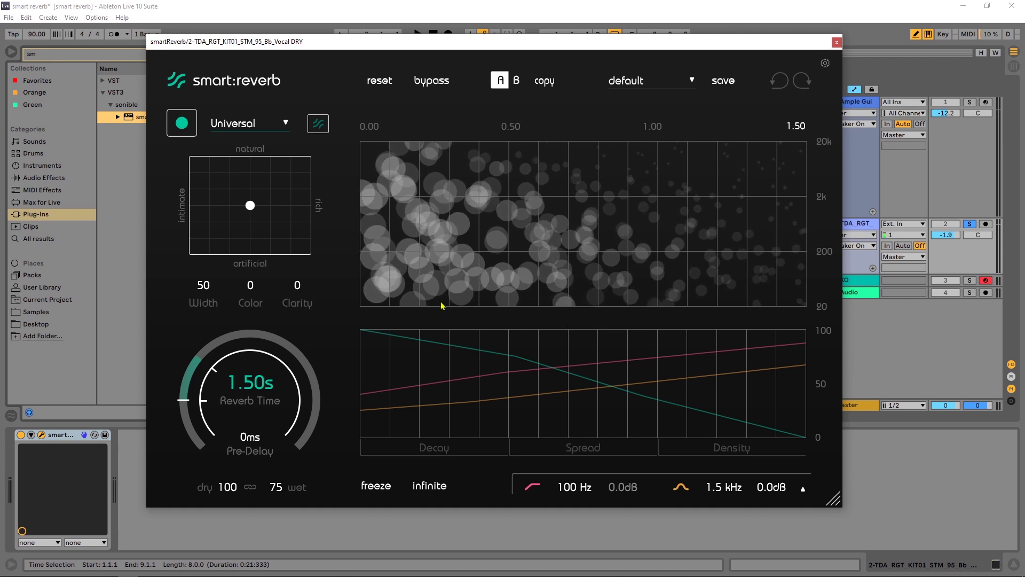
pyautogui.moveTo(451, 196)
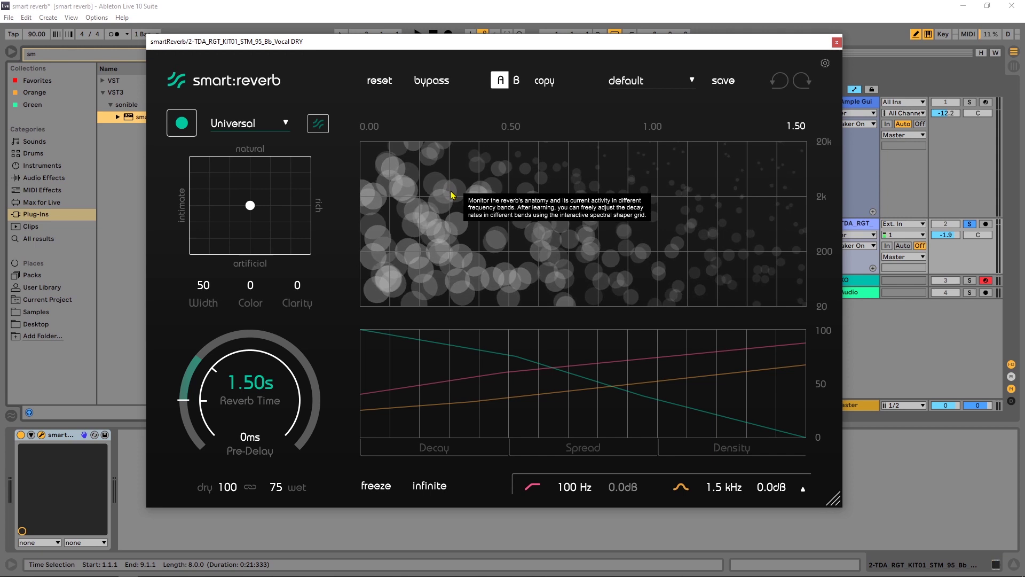
pyautogui.click(243, 128)
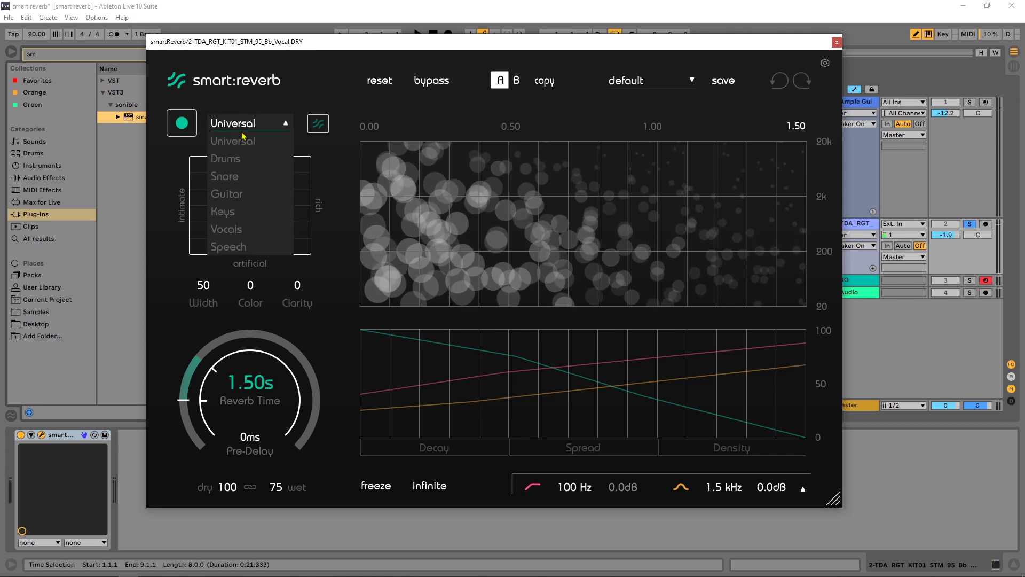
# Select the Vocals profile and play the vocal track so smart:reverb learns it.
pyautogui.click(240, 230)
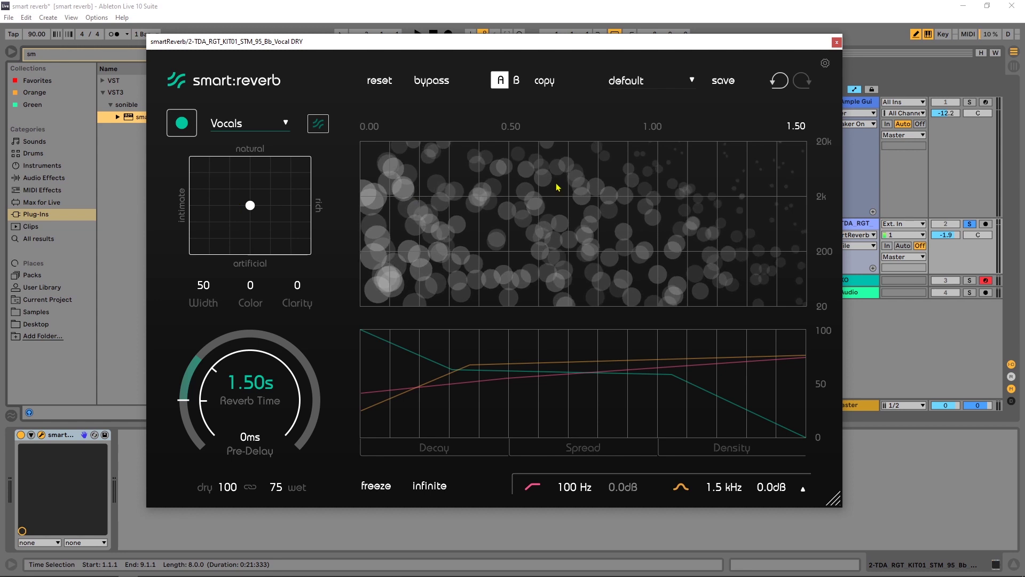
pyautogui.press('space')
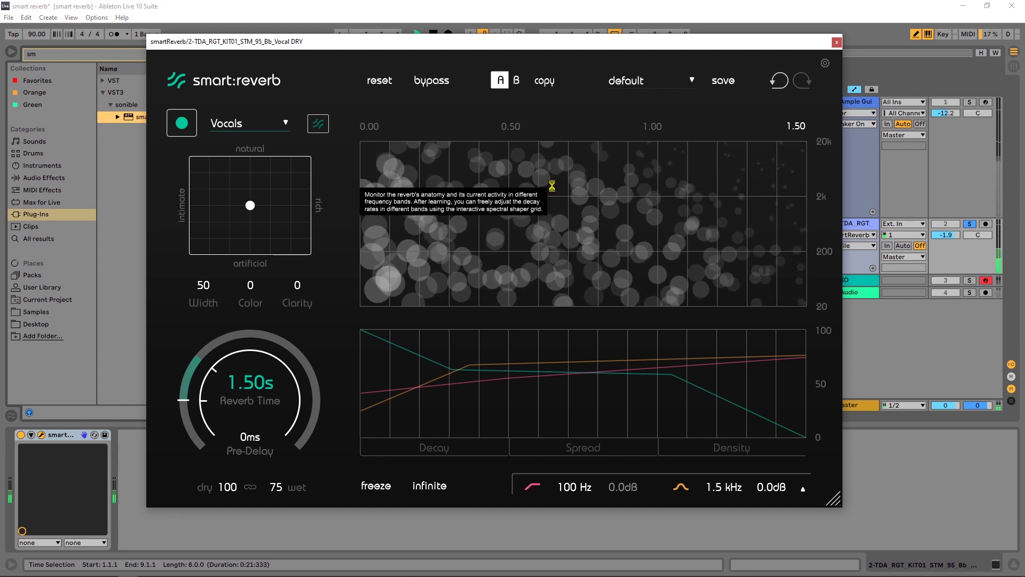
pyautogui.press('space')
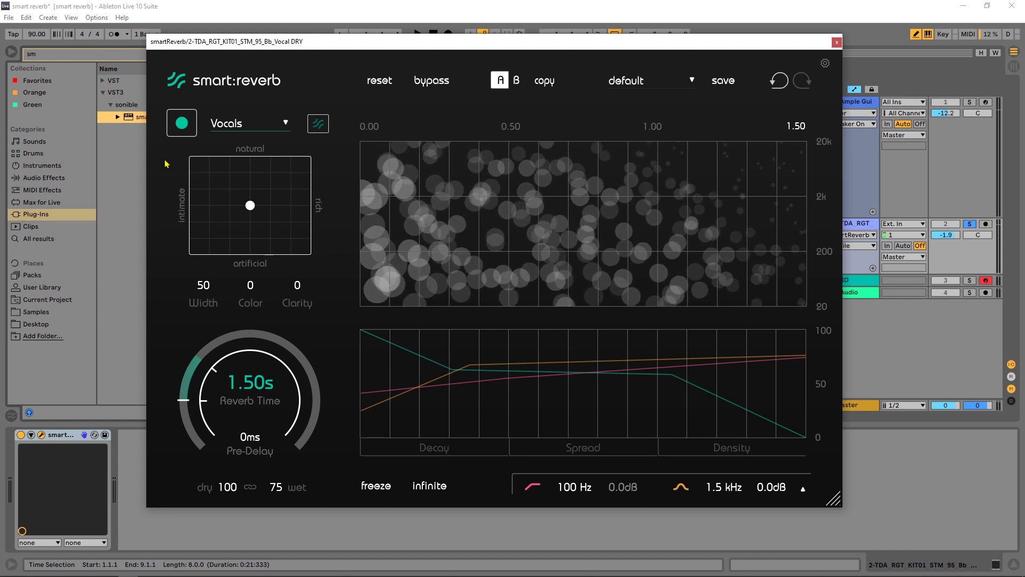
pyautogui.press('space')
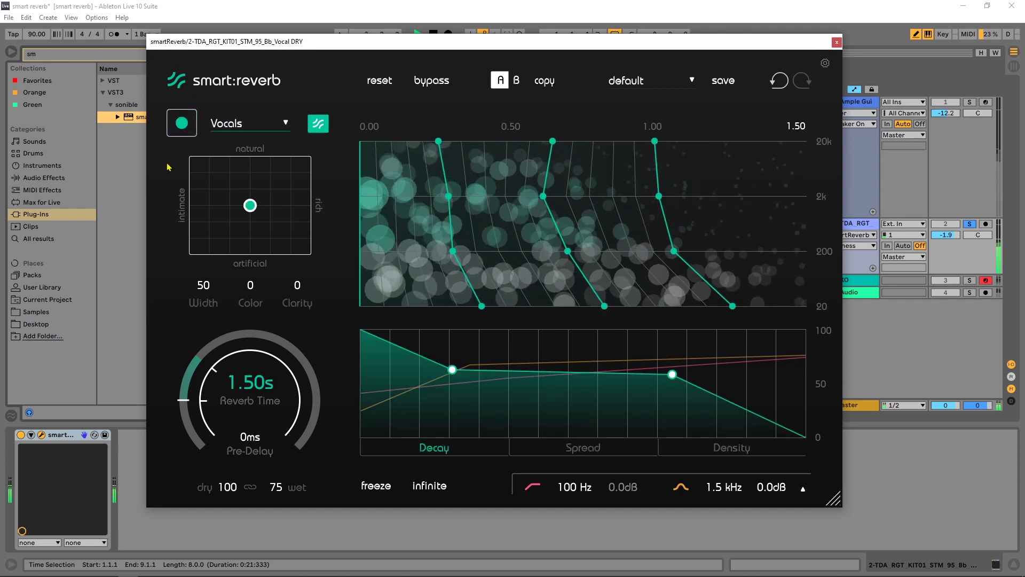
pyautogui.press('space')
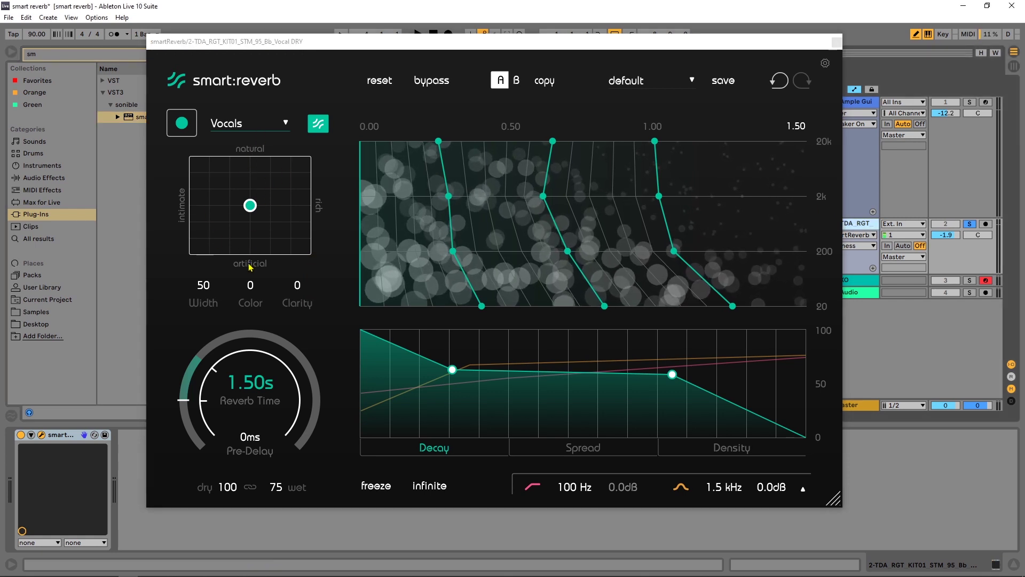
# Set the vocal reverb time to 2.48 s.
pyautogui.moveTo(252, 269)
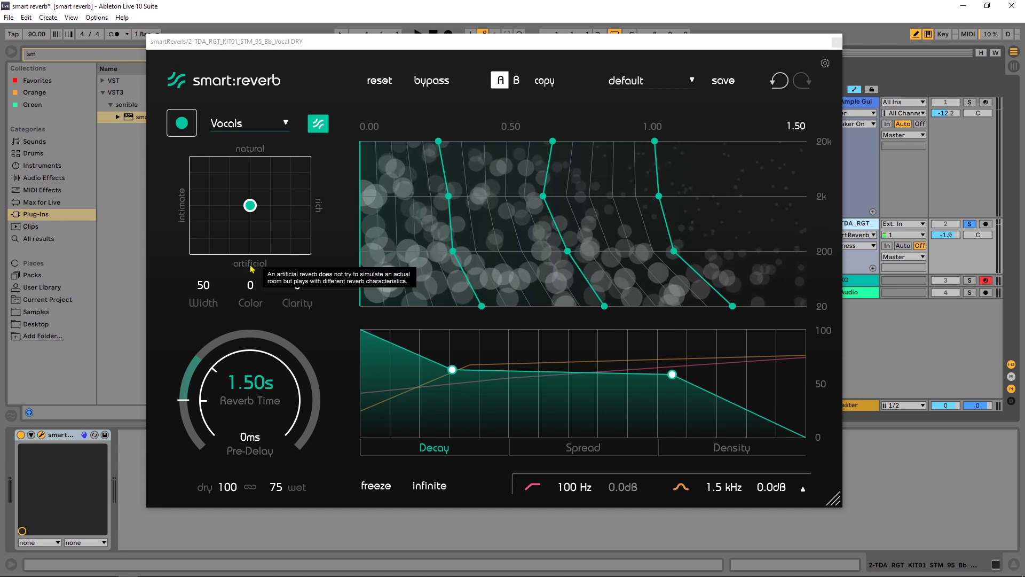
pyautogui.moveTo(180, 220)
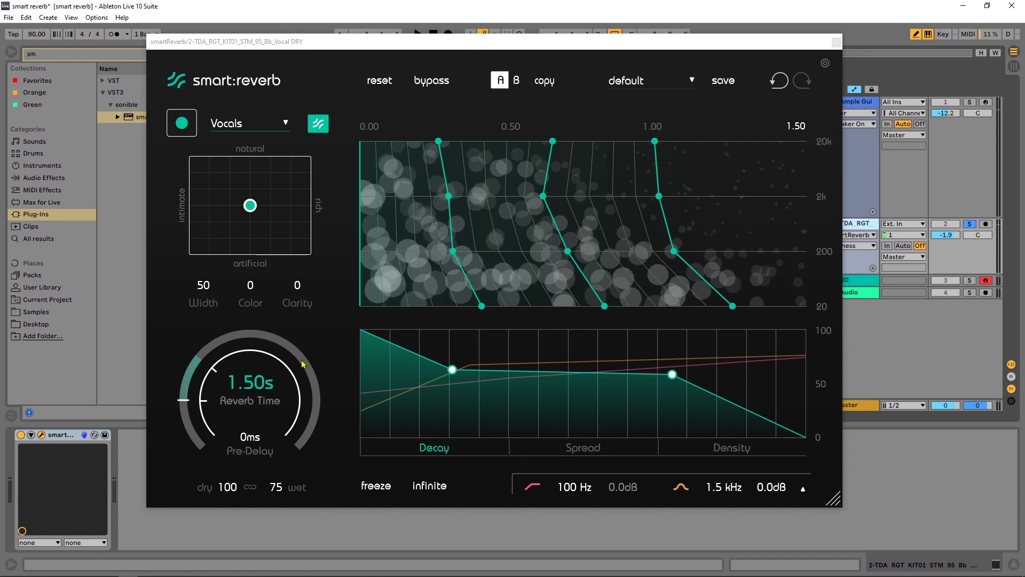
pyautogui.moveTo(261, 385); pyautogui.dragTo(258, 422)
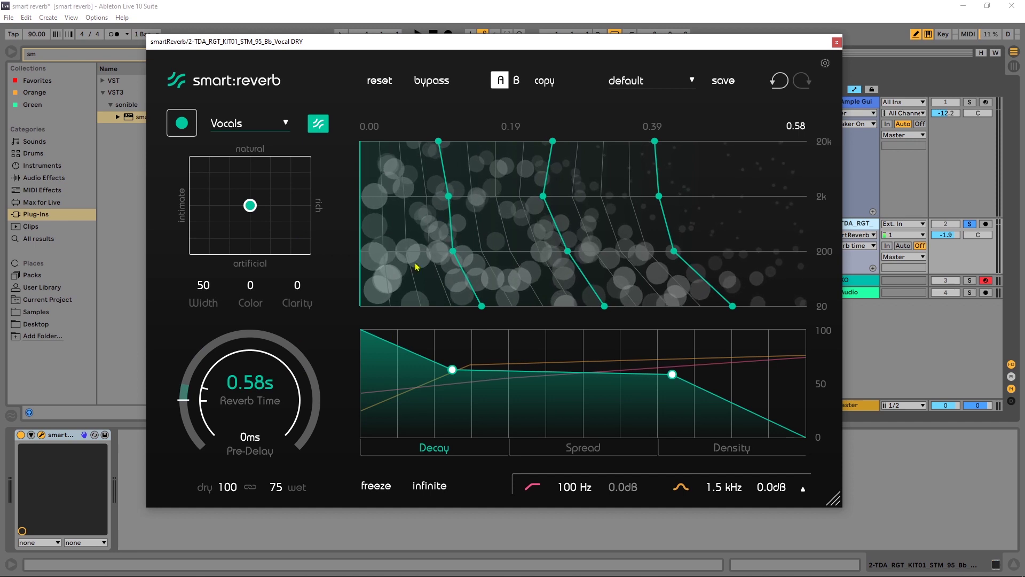
pyautogui.moveTo(254, 380); pyautogui.dragTo(255, 344)
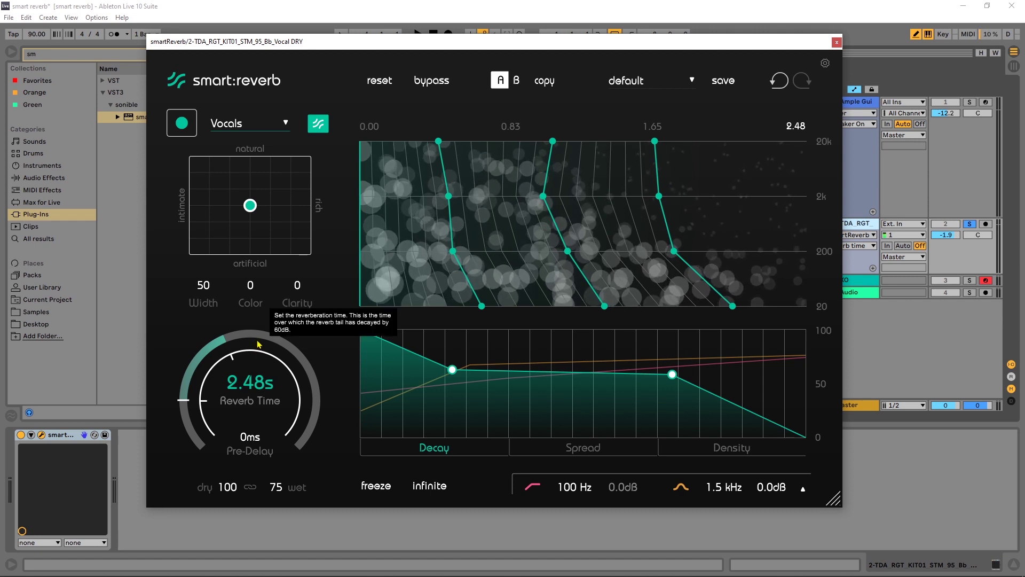
# While playing, move the Reverb Matrix character toward natural and rich.
pyautogui.press('space')
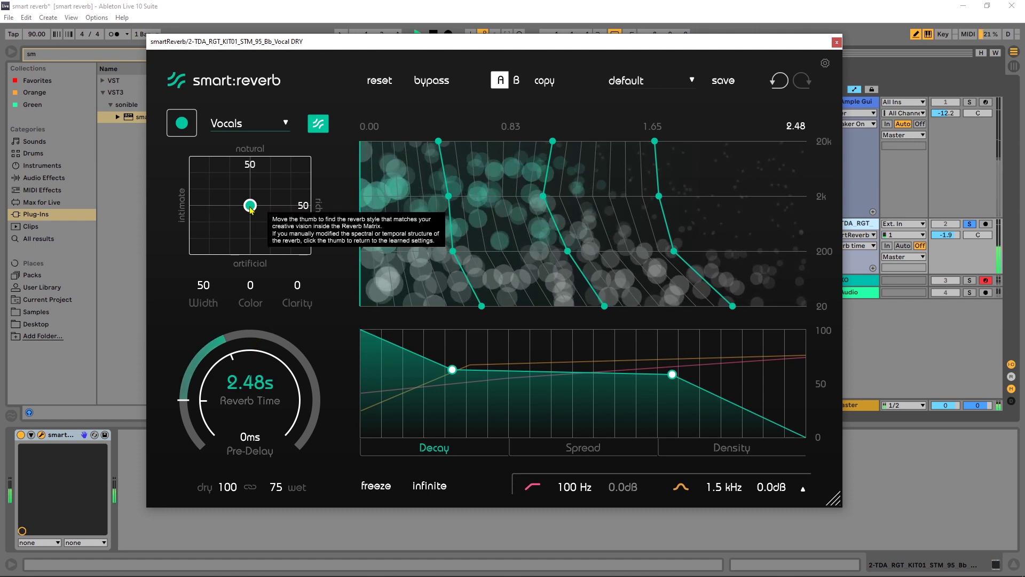
pyautogui.moveTo(250, 206); pyautogui.dragTo(287, 178)
pyautogui.moveTo(233, 185); pyautogui.dragTo(273, 184)
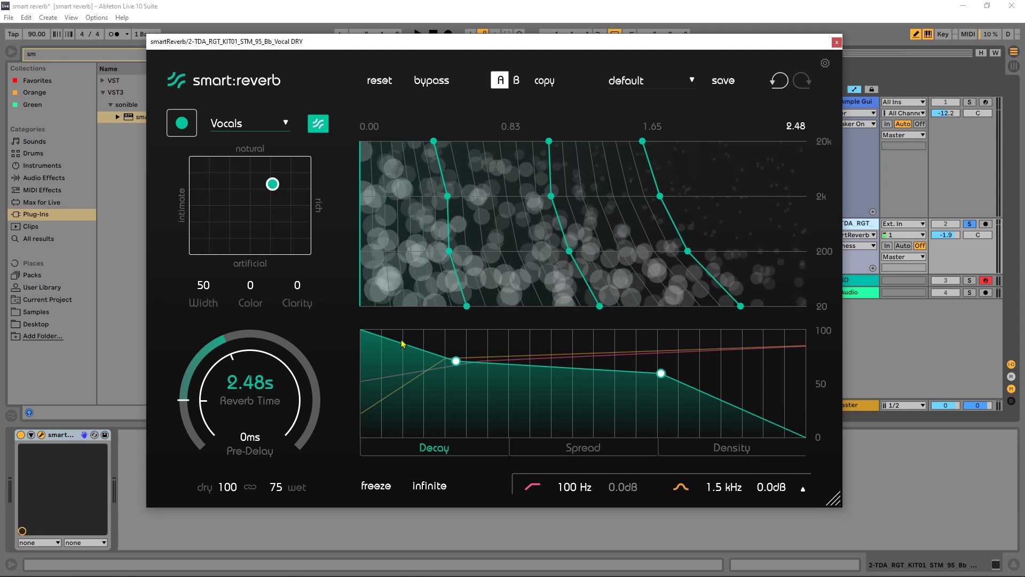
pyautogui.moveTo(272, 184)
pyautogui.mouseDown()
pyautogui.moveTo(213, 199)
pyautogui.moveTo(274, 167)
pyautogui.moveTo(293, 195)
pyautogui.moveTo(289, 181)
pyautogui.mouseUp()
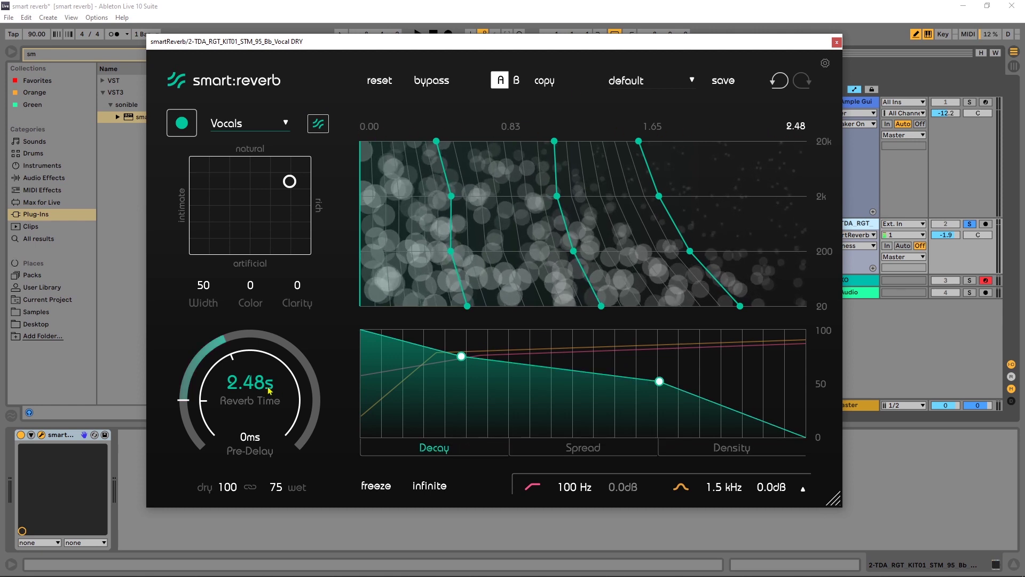
# Raise reverb time to 3.02 s and stretch the decay lines' high-frequency nodes longer.
pyautogui.scroll(5, 269, 381)
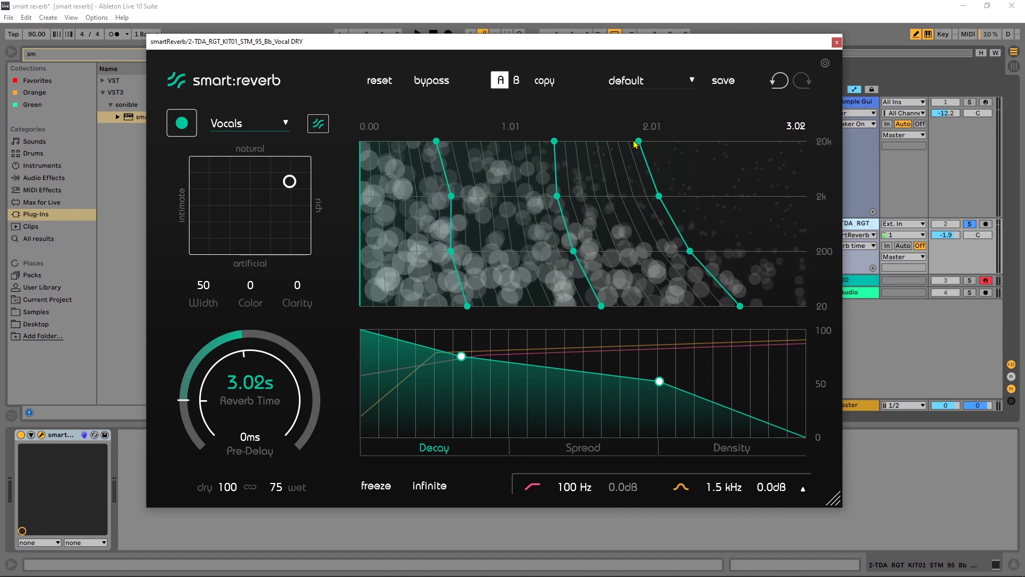
pyautogui.moveTo(606, 186)
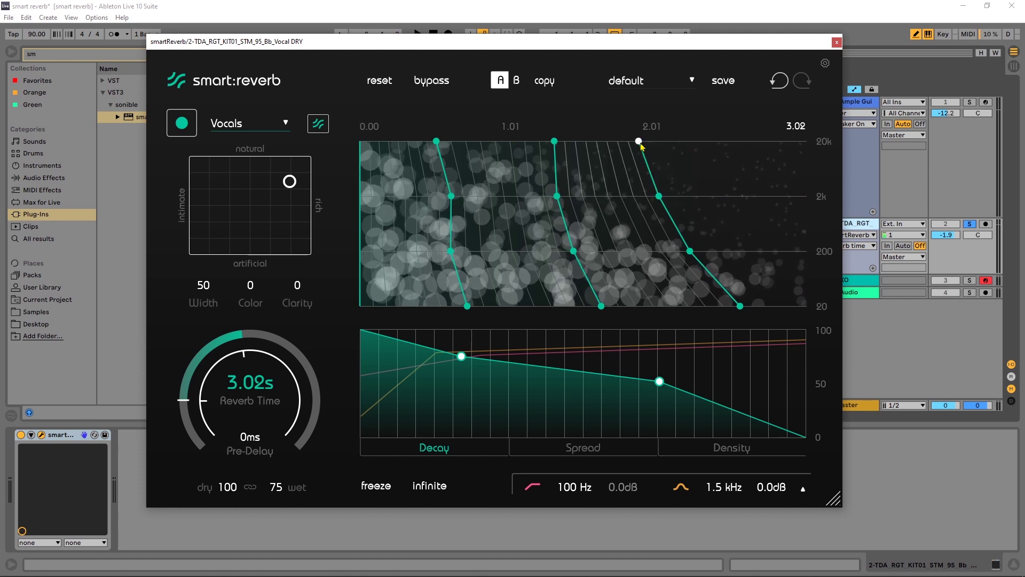
pyautogui.moveTo(436, 141); pyautogui.dragTo(770, 141)
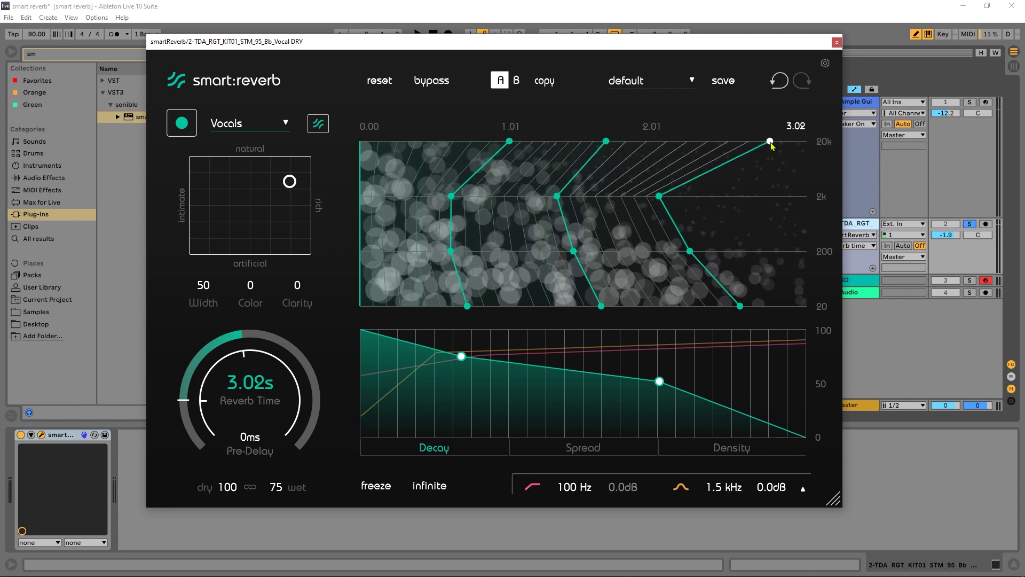
pyautogui.moveTo(606, 141); pyautogui.dragTo(658, 141)
# Shorten low-frequency decay across all three lines and audition the reshaped decay.
pyautogui.moveTo(520, 140); pyautogui.dragTo(600, 141)
pyautogui.moveTo(601, 306); pyautogui.dragTo(469, 305)
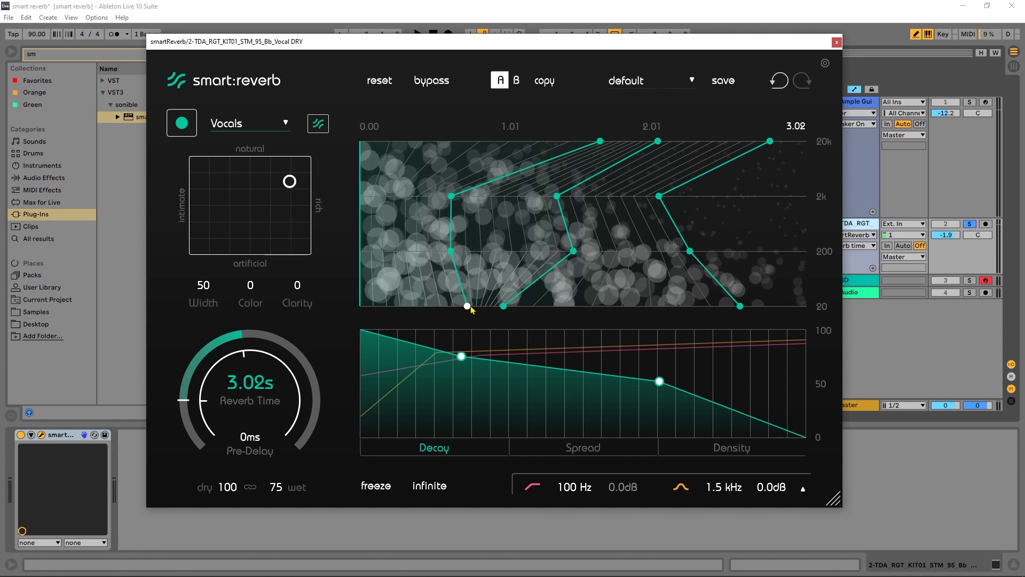
pyautogui.moveTo(740, 306); pyautogui.dragTo(568, 306)
pyautogui.press('space')
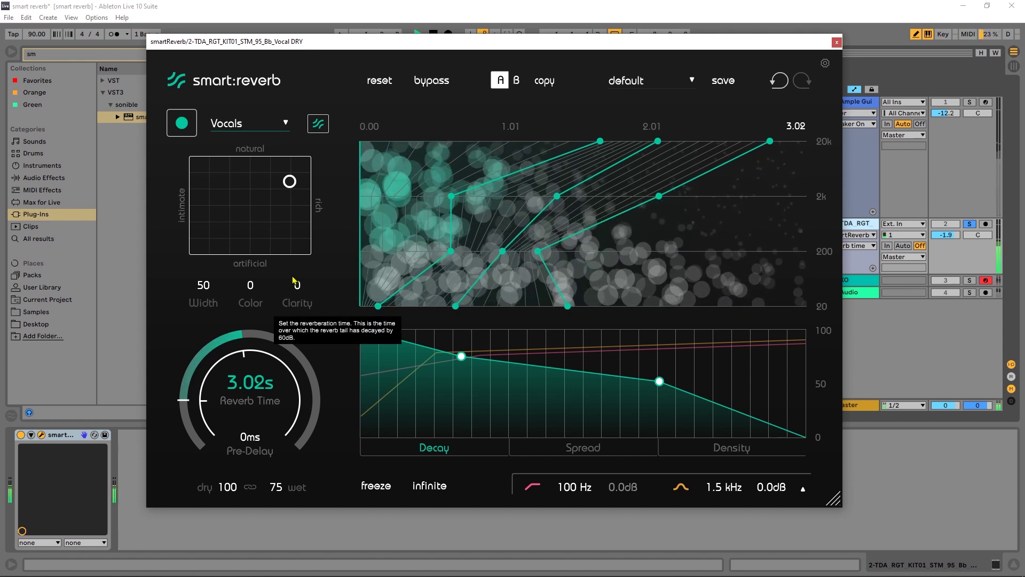
pyautogui.press('space')
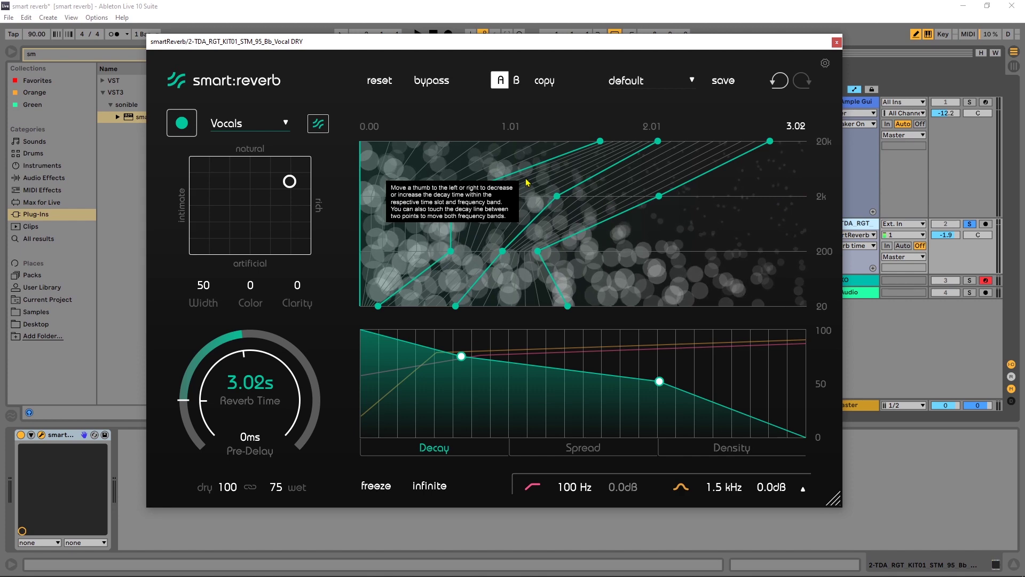
pyautogui.press('space')
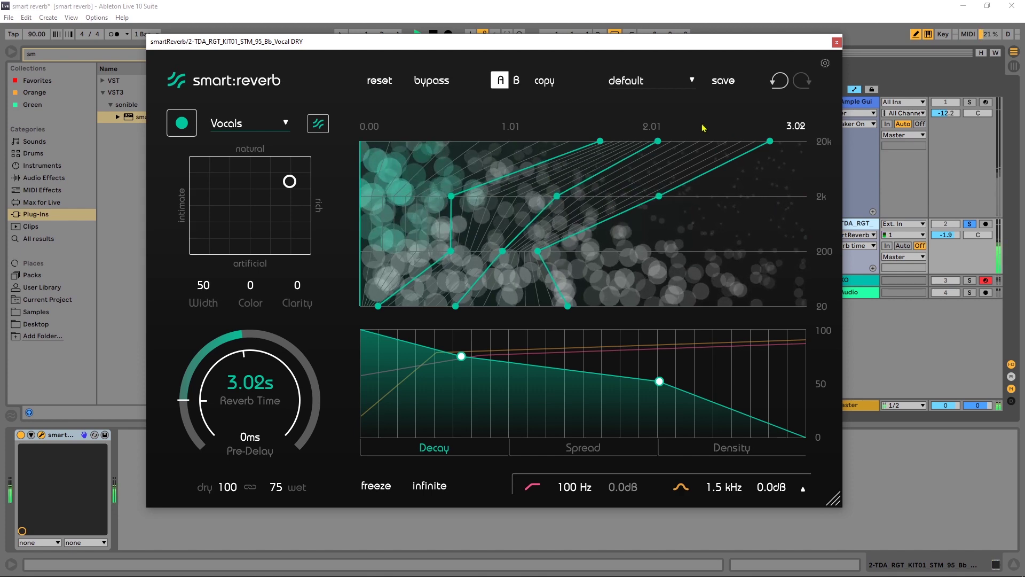
pyautogui.press('space')
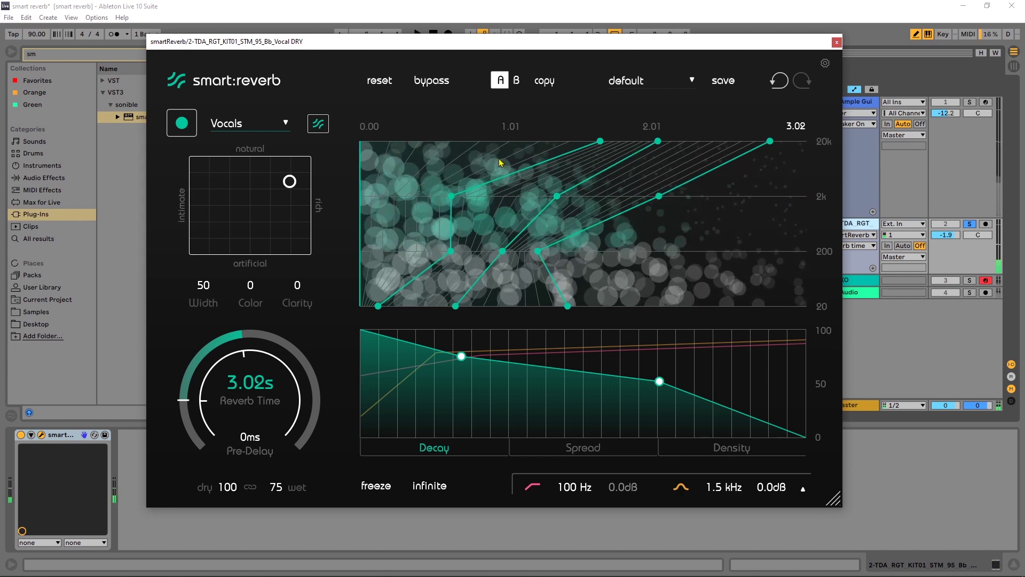
pyautogui.moveTo(516, 230)
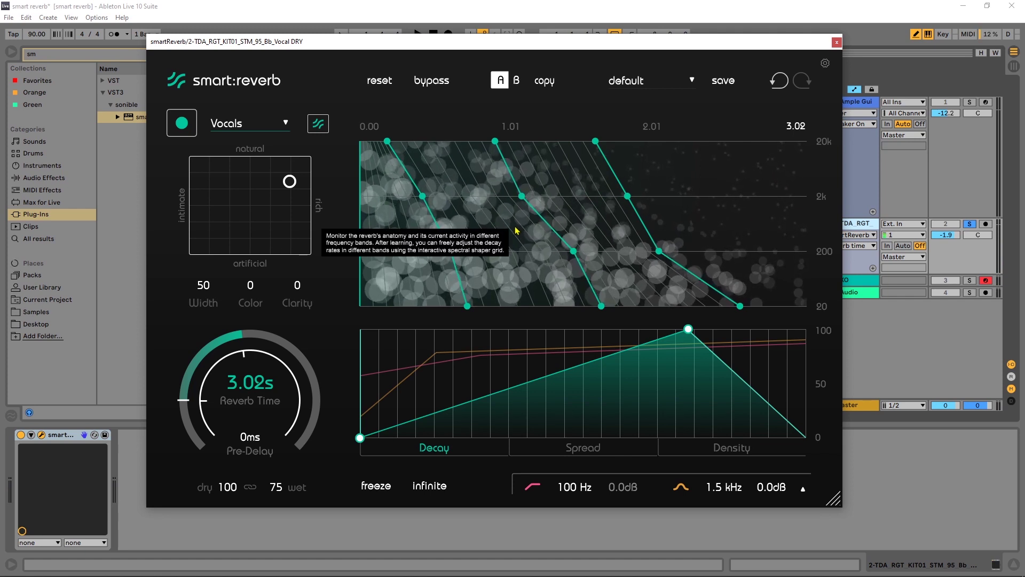
# Restore the learned settings with smart and reset Spread's middle node for a steady 25-to-100 rise.
pyautogui.click(320, 128)
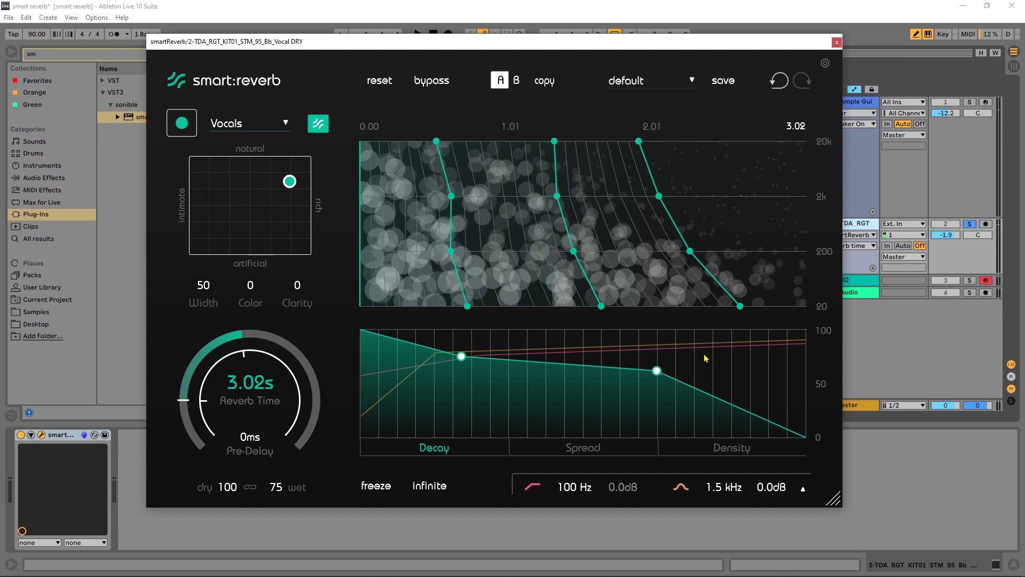
pyautogui.click(564, 454)
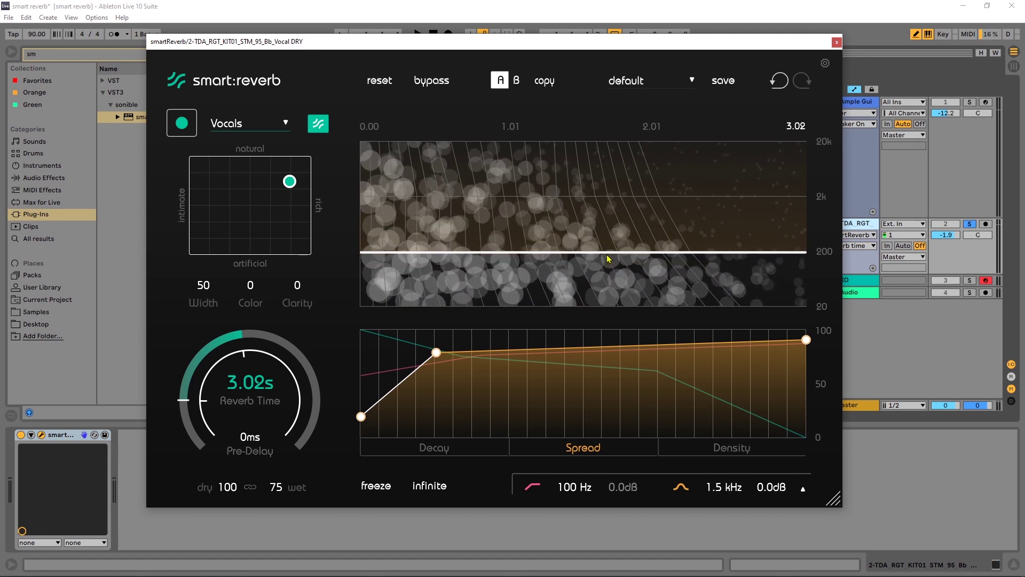
pyautogui.doubleClick(437, 353)
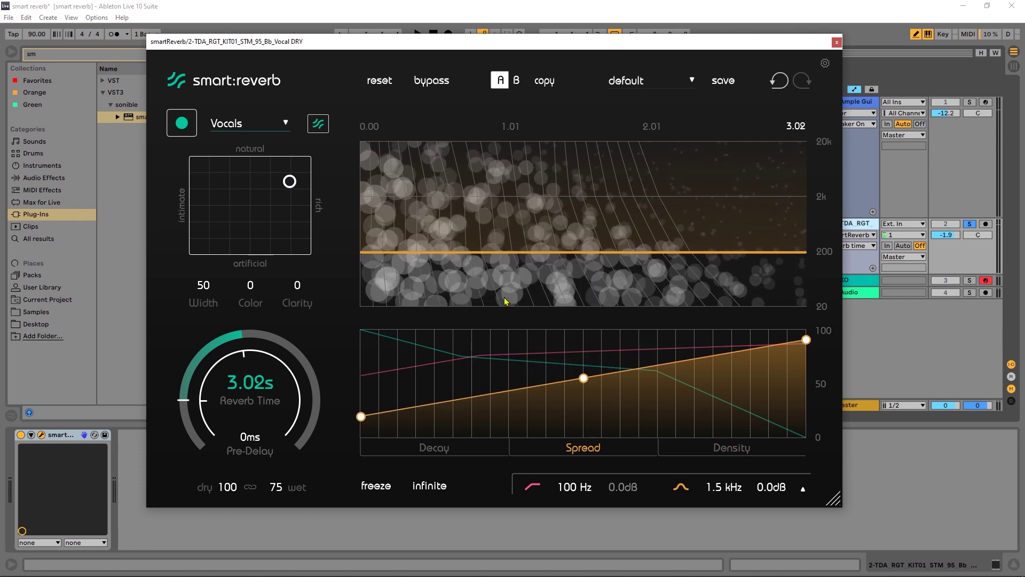
pyautogui.press('space')
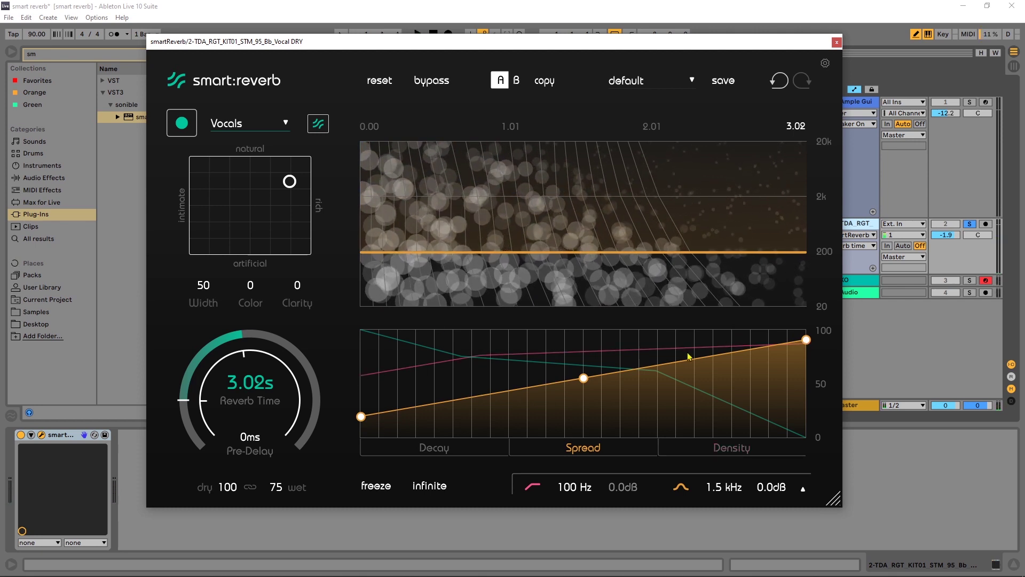
pyautogui.click(661, 350)
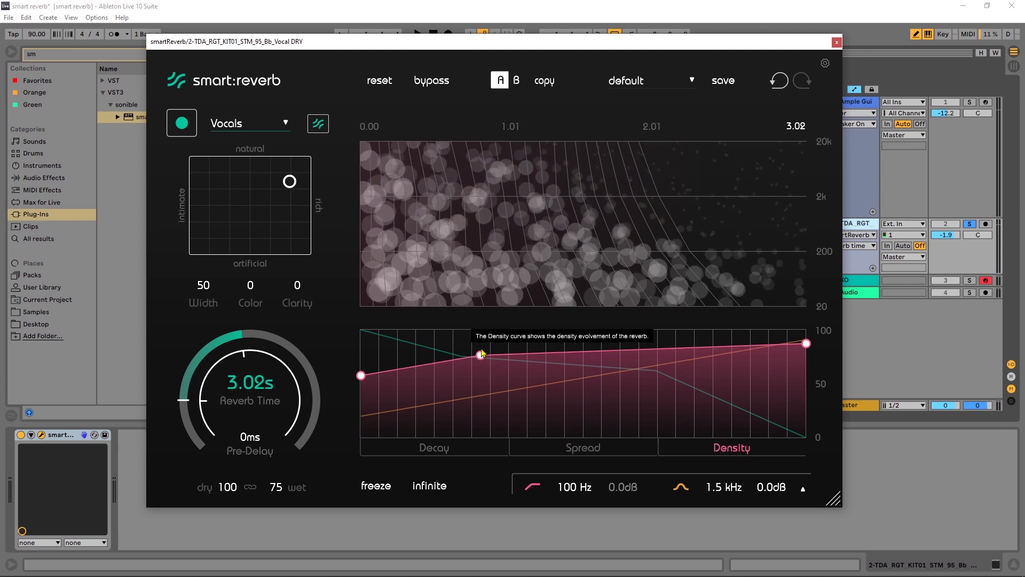
# Drop the Density start to about 5 and lift its middle node to about 80 mid-tail.
pyautogui.moveTo(480, 355); pyautogui.dragTo(582, 359)
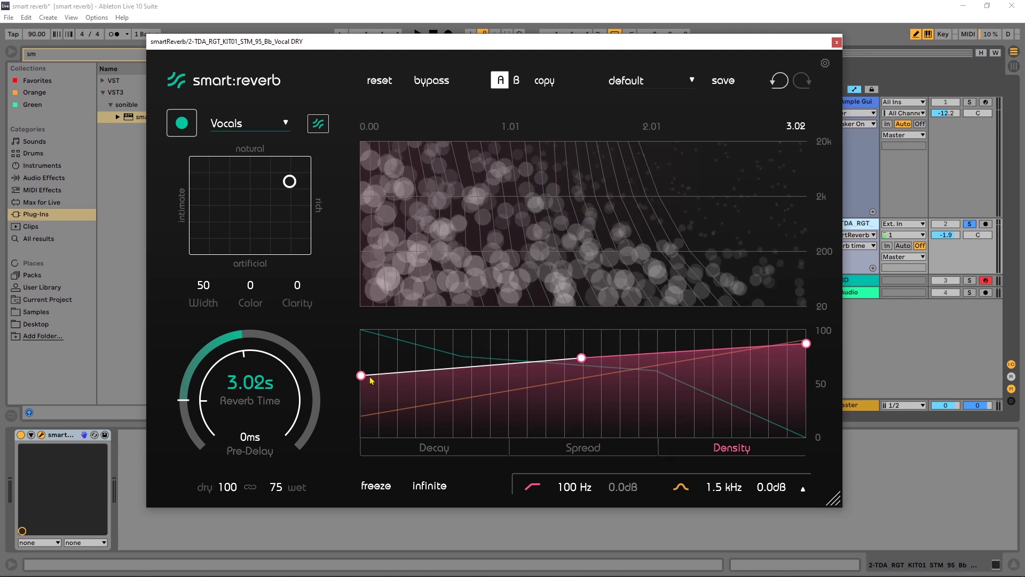
pyautogui.moveTo(361, 377); pyautogui.dragTo(368, 424)
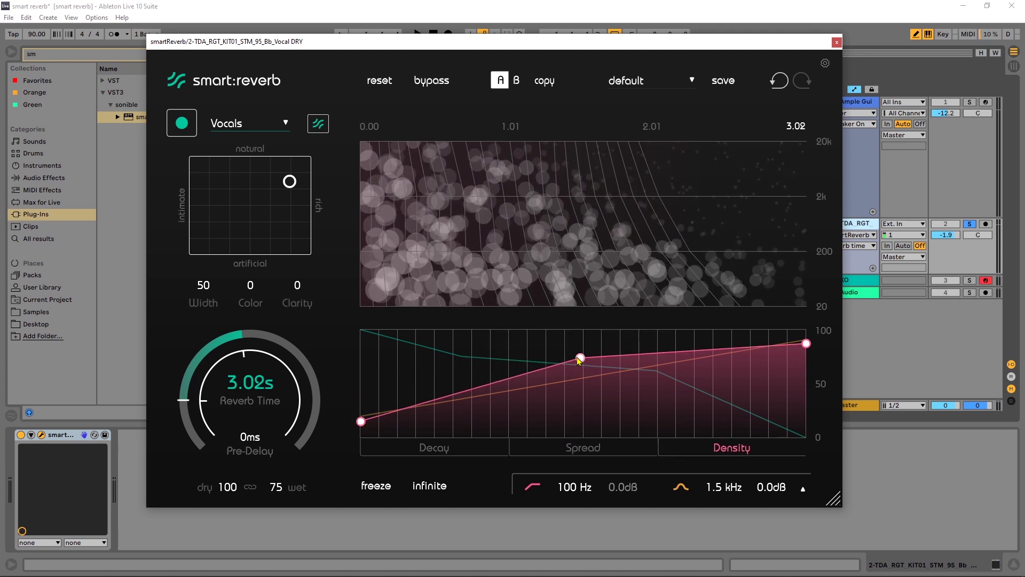
pyautogui.moveTo(581, 358); pyautogui.dragTo(564, 349)
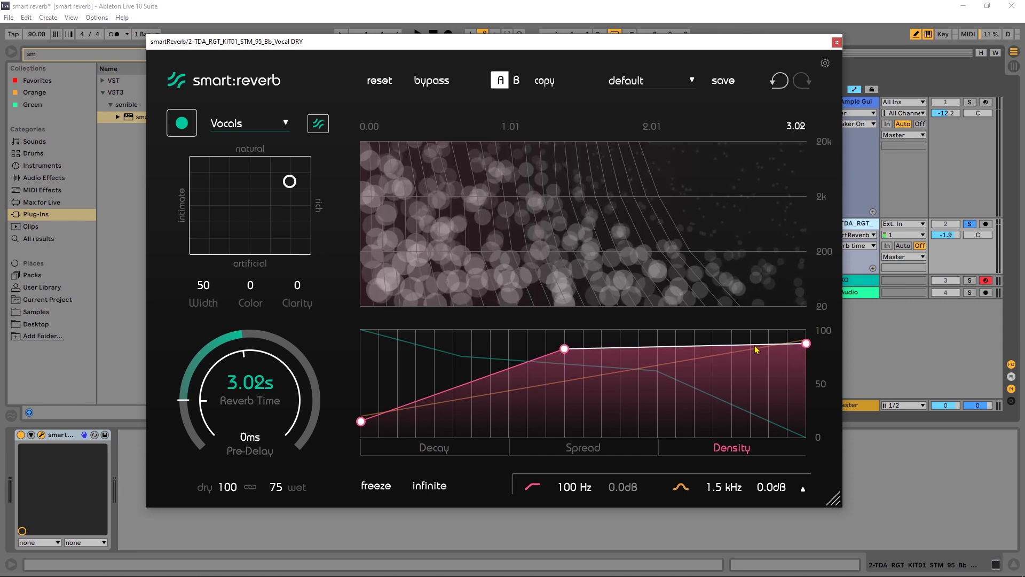
pyautogui.press('space')
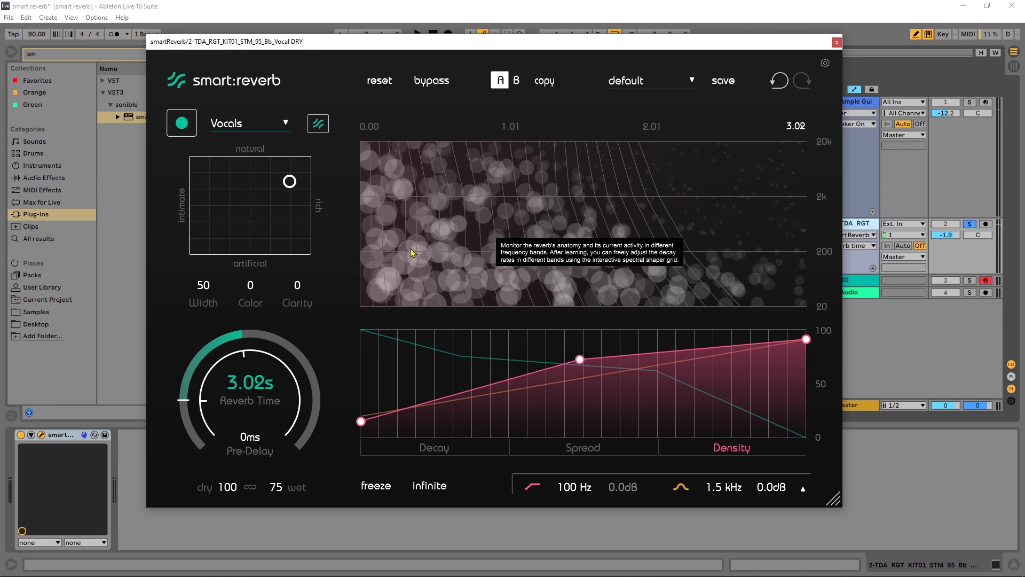
pyautogui.press('space')
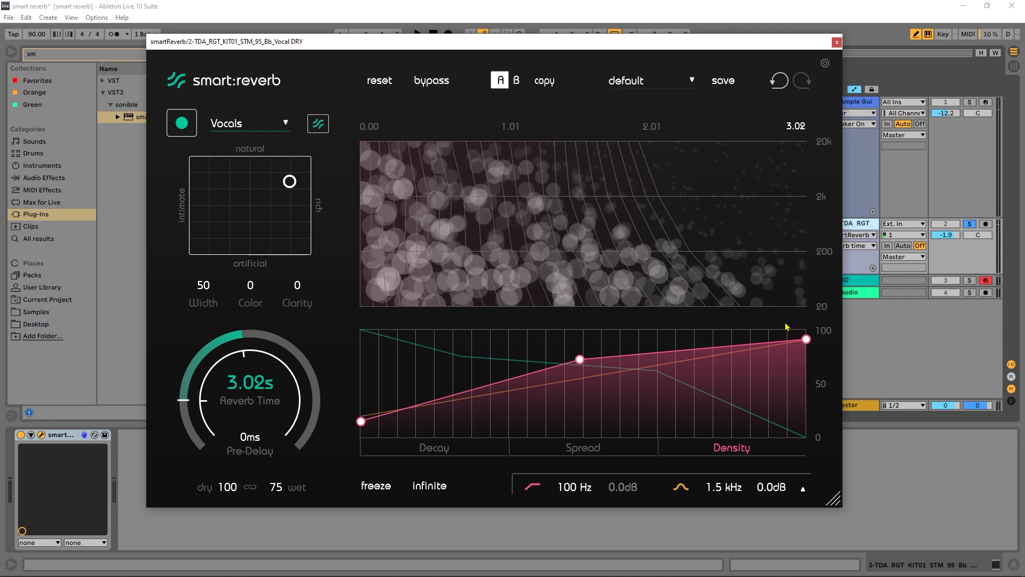
pyautogui.moveTo(580, 359); pyautogui.dragTo(522, 374)
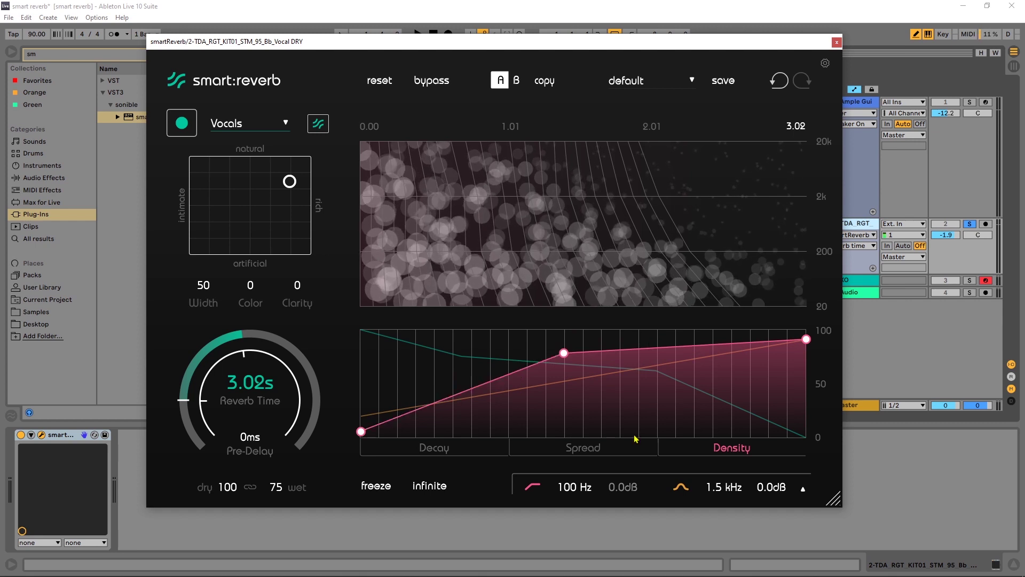
# In the EQ panel, change band 2's filter type to low-cut.
pyautogui.click(803, 488)
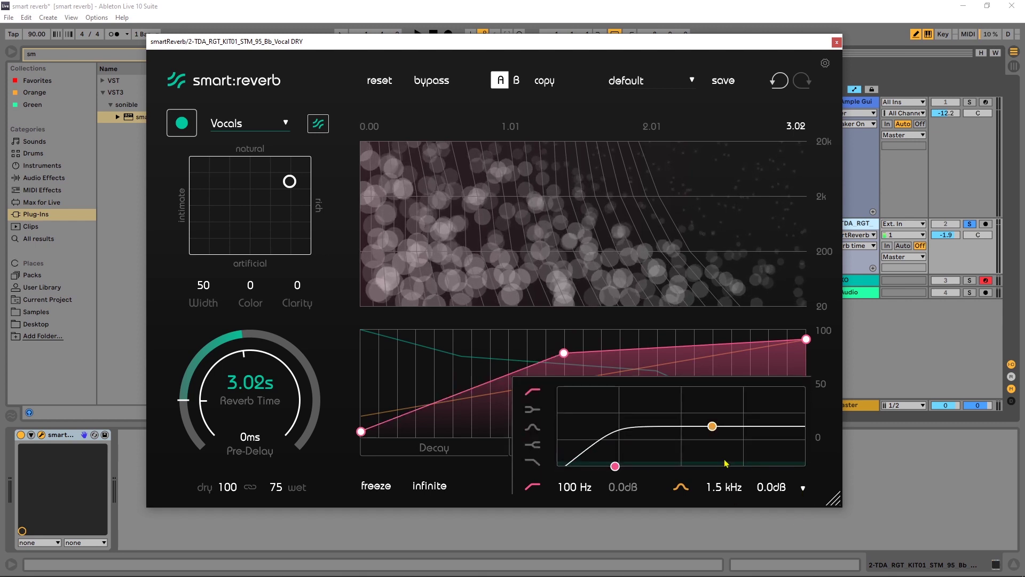
pyautogui.click(681, 487)
pyautogui.click(681, 487)
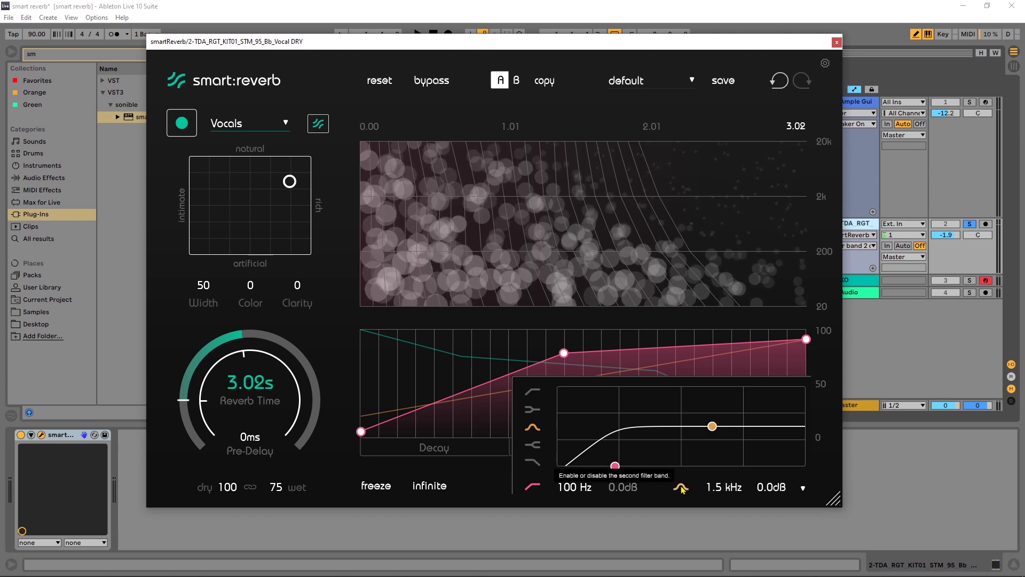
pyautogui.click(532, 439)
pyautogui.click(533, 427)
pyautogui.click(532, 409)
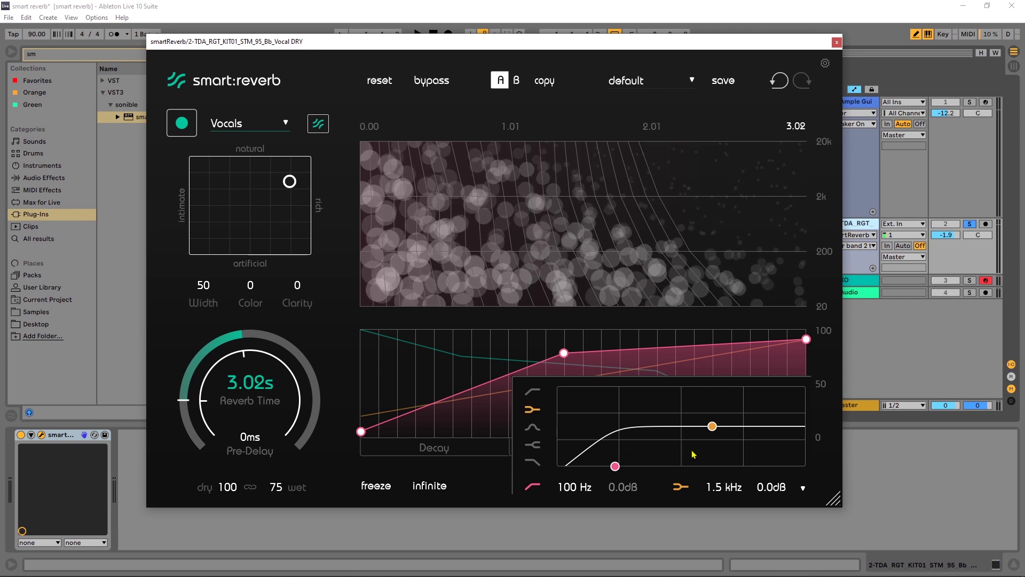
pyautogui.click(803, 489)
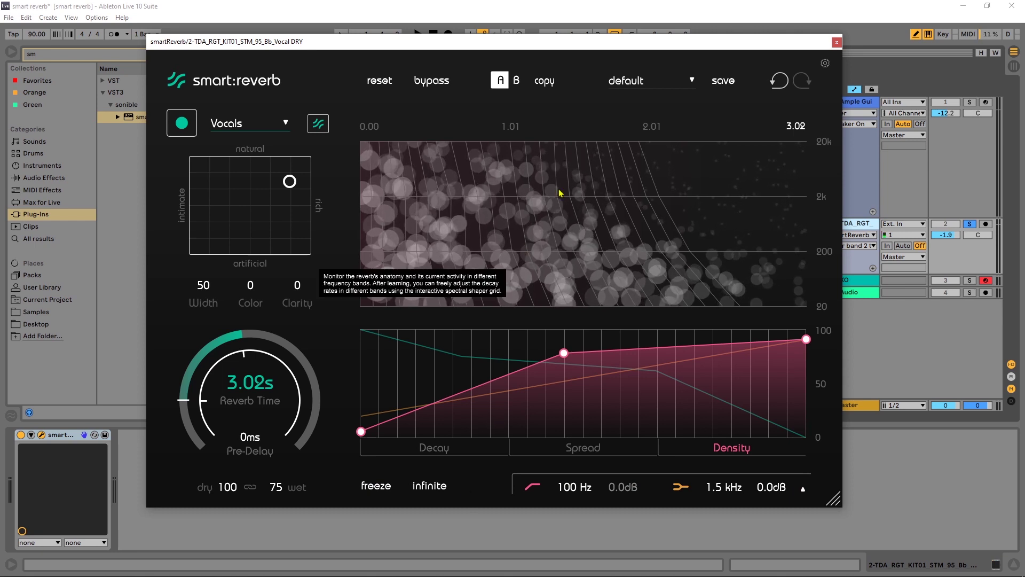
# Shorten reverb time to 2.58 s, turn on smart shaping, and close the plugin.
pyautogui.moveTo(227, 372); pyautogui.dragTo(232, 396)
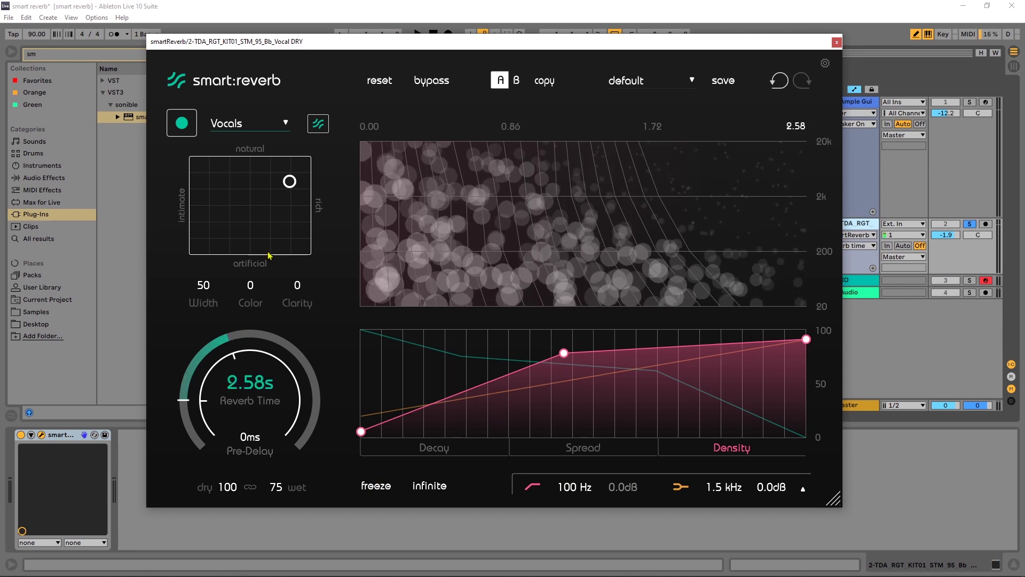
pyautogui.click(318, 123)
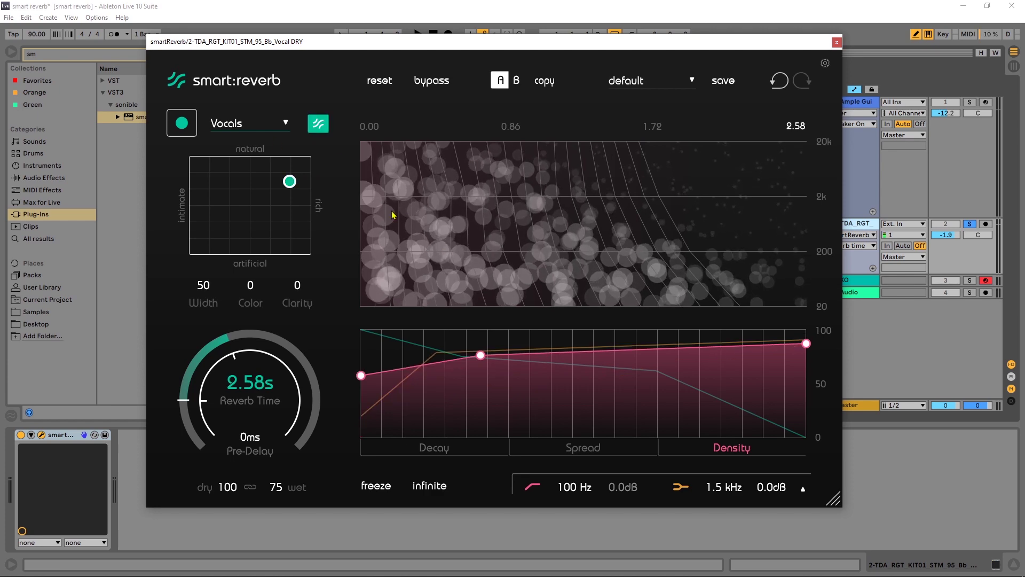
pyautogui.click(836, 42)
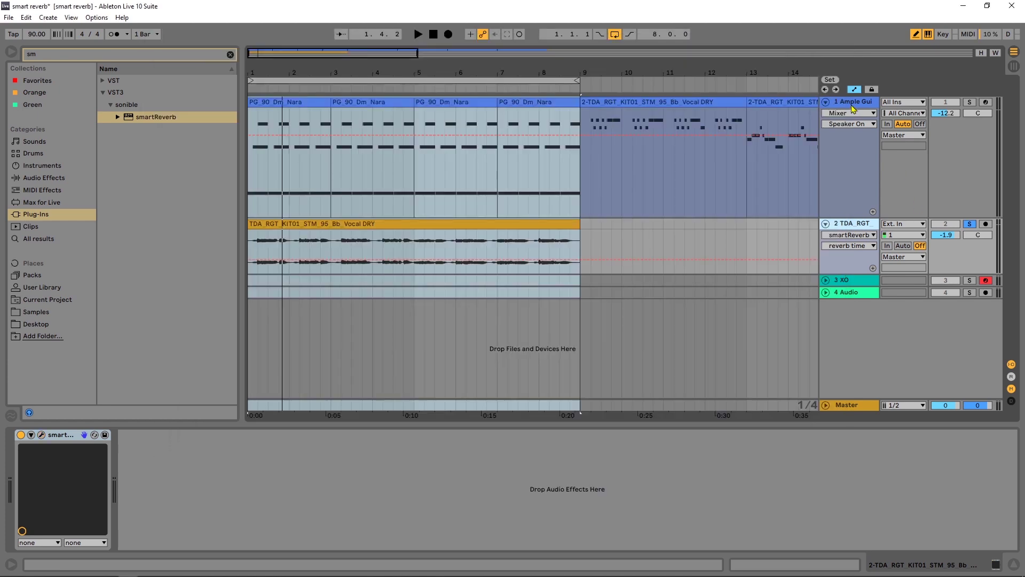
# Load smartReverb on the guitar track, choose the Guitar profile and learn the playing material.
pyautogui.click(854, 102)
pyautogui.doubleClick(150, 117)
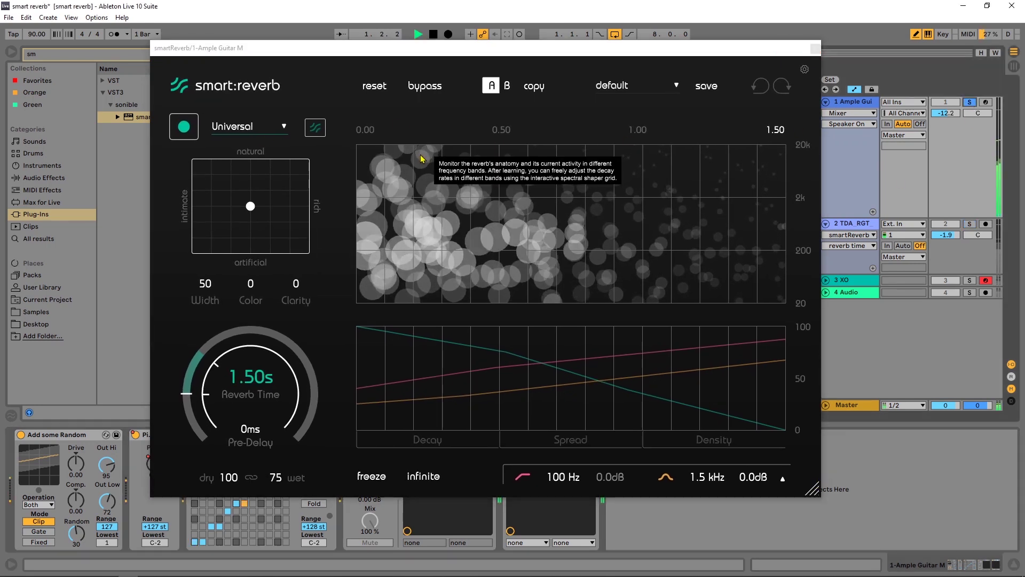
pyautogui.click(244, 127)
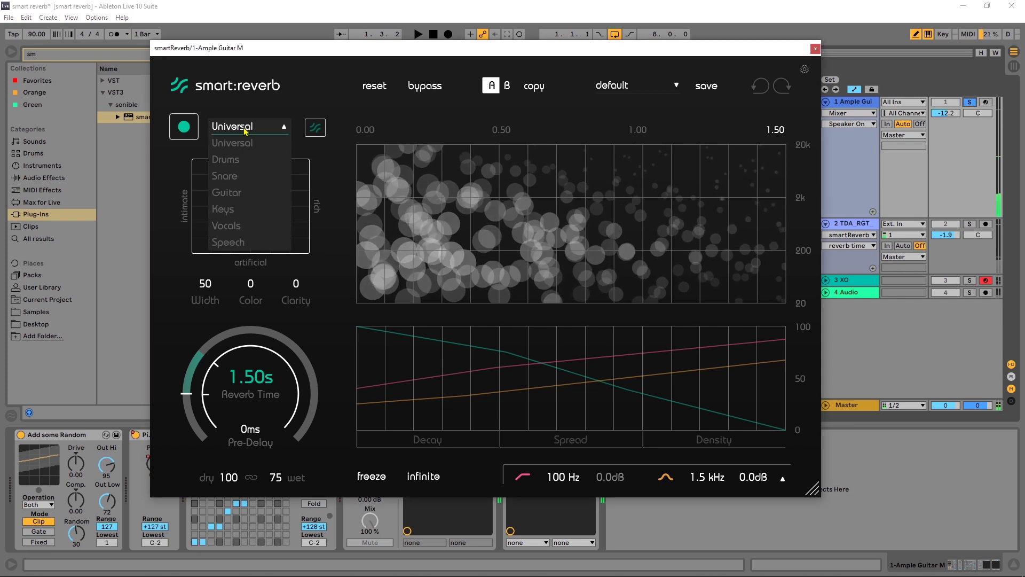
pyautogui.click(227, 193)
pyautogui.press('space')
pyautogui.click(184, 127)
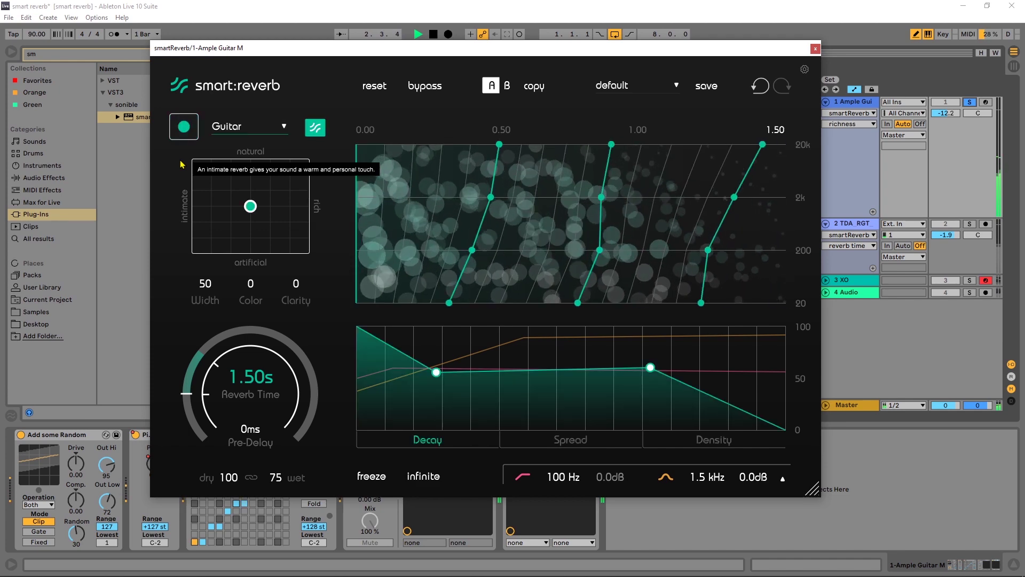
# Set guitar reverb time to 2.07 s with a rich, artificial character, then close the window.
pyautogui.moveTo(249, 378); pyautogui.dragTo(246, 355)
pyautogui.moveTo(251, 206); pyautogui.dragTo(298, 233)
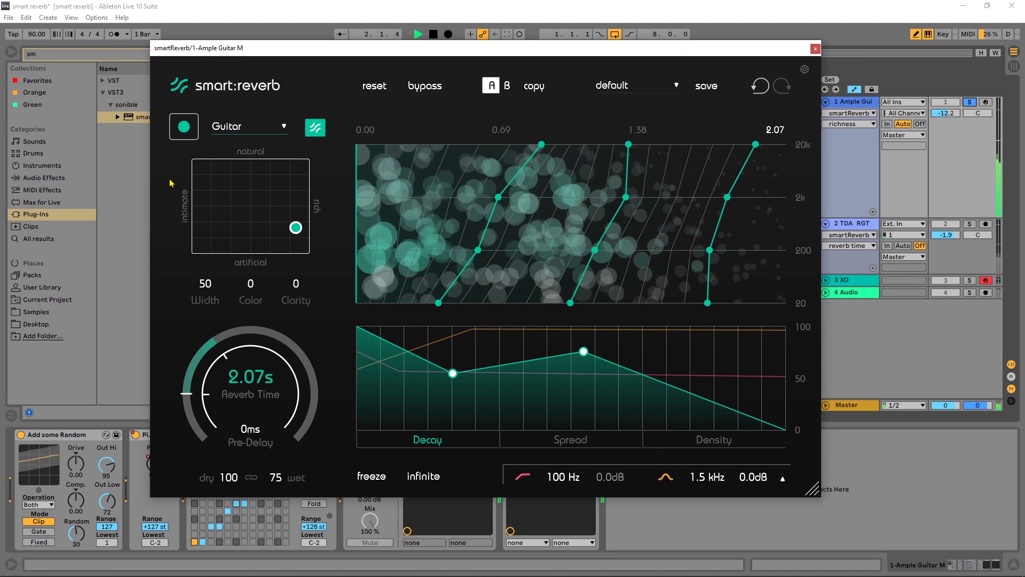
pyautogui.press('space')
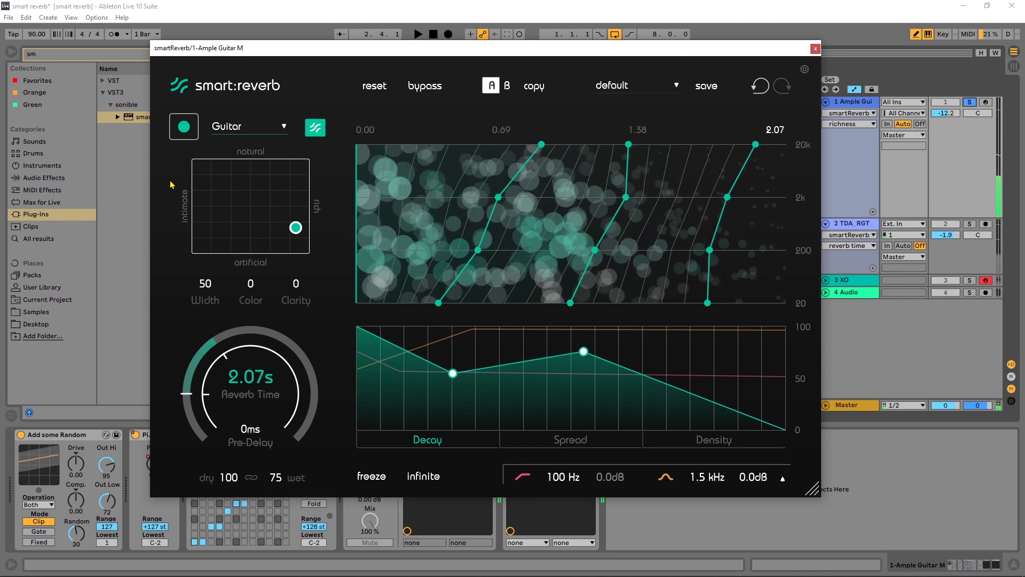
pyautogui.click(816, 49)
pyautogui.click(826, 280)
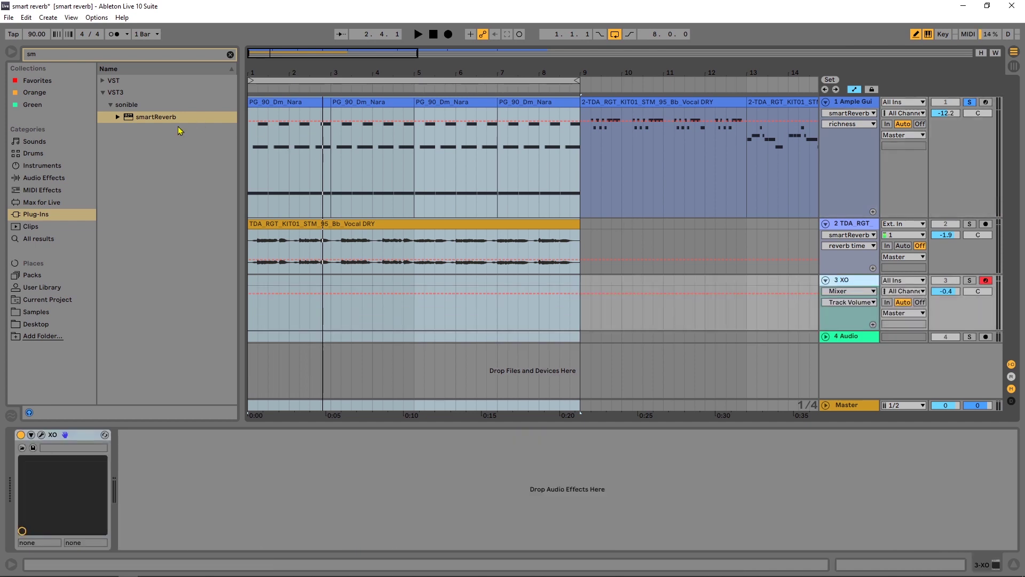
# Load smart:reverb onto the XO drum track and set its profile to Drums.
pyautogui.doubleClick(160, 117)
pyautogui.click(230, 119)
pyautogui.click(225, 146)
pyautogui.click(226, 119)
pyautogui.click(226, 132)
pyautogui.click(243, 124)
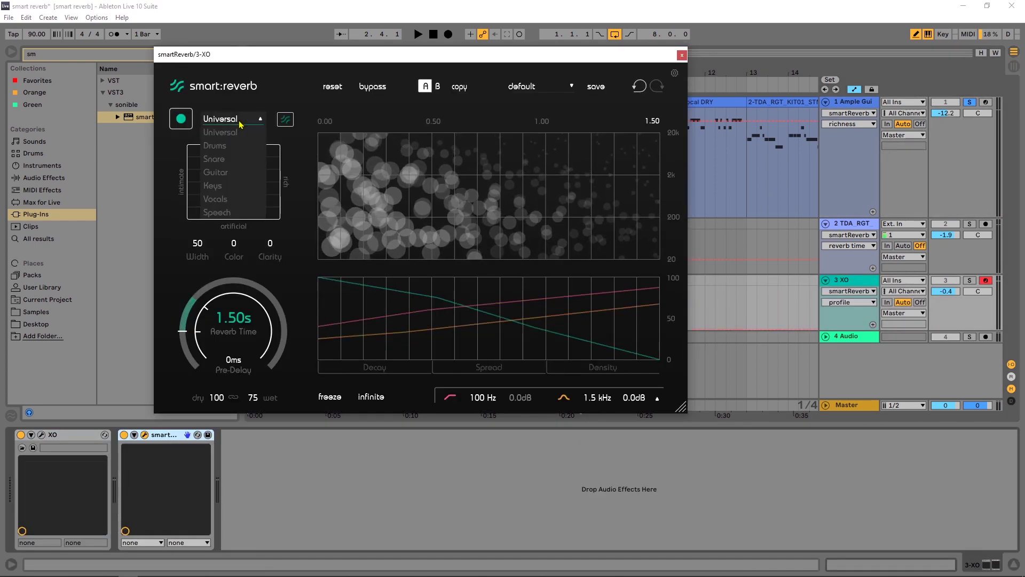
pyautogui.click(227, 147)
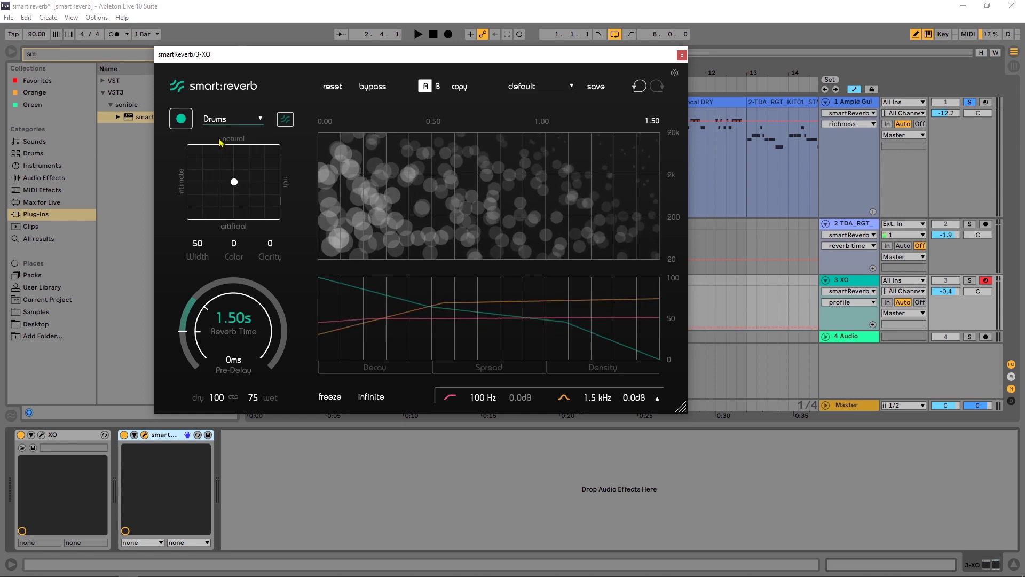
# Solo the XO track, play the drums and let smart:reverb learn them.
pyautogui.click(179, 122)
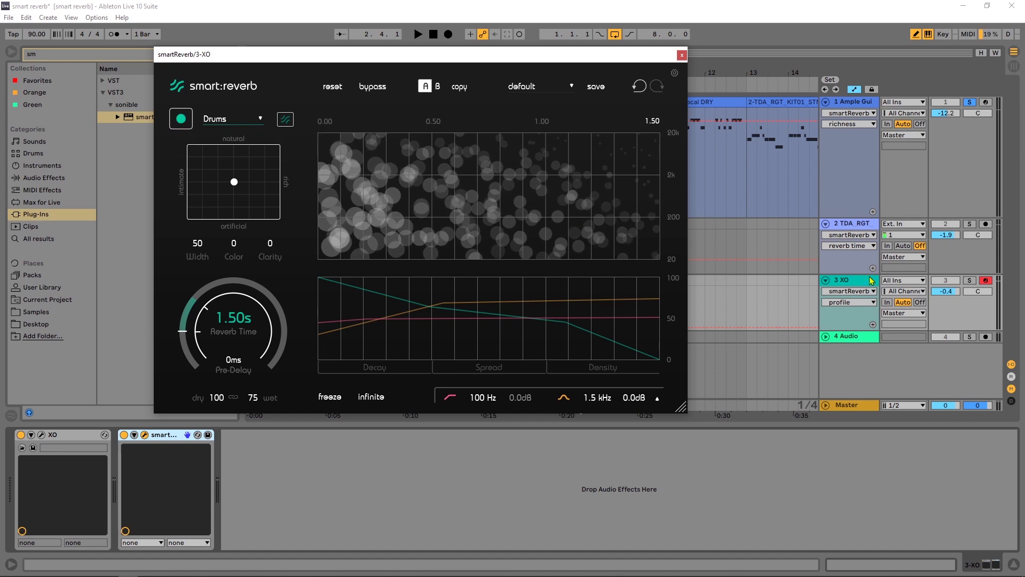
pyautogui.press('space')
pyautogui.click(180, 121)
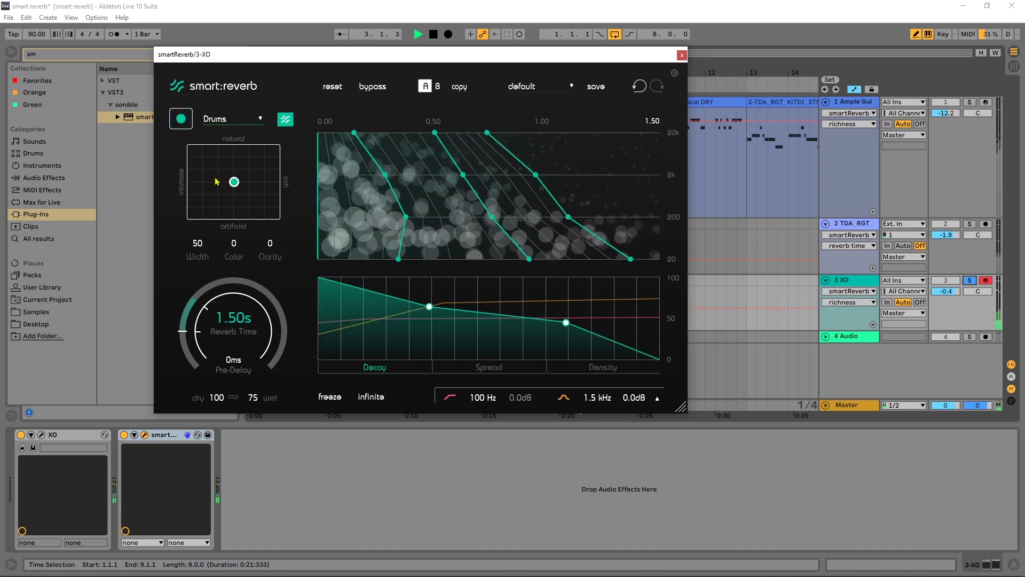
# Move the XY dot toward natural and rich, A/B it with bypass, then stop and close.
pyautogui.moveTo(233, 182); pyautogui.dragTo(263, 173)
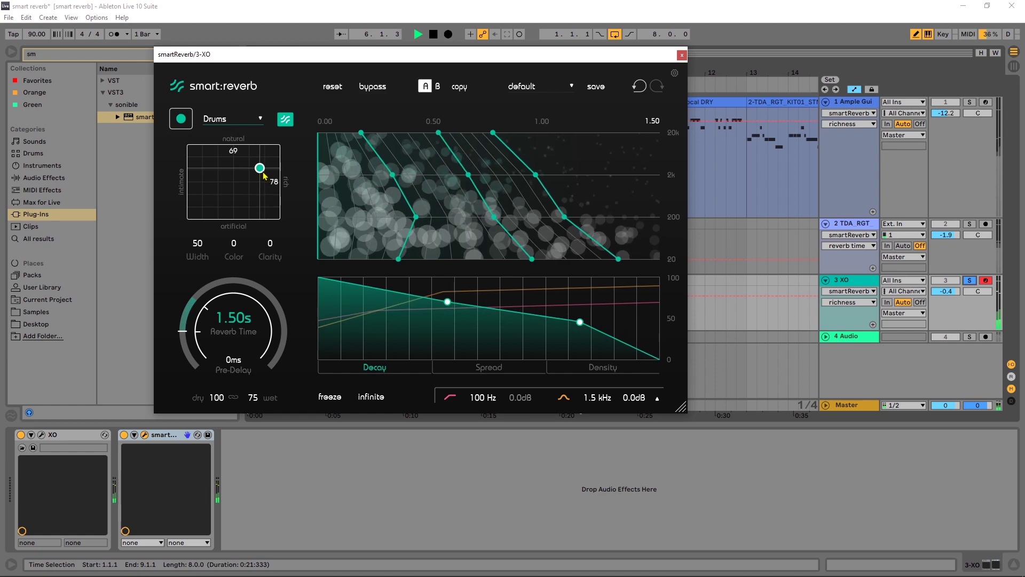
pyautogui.click(381, 91)
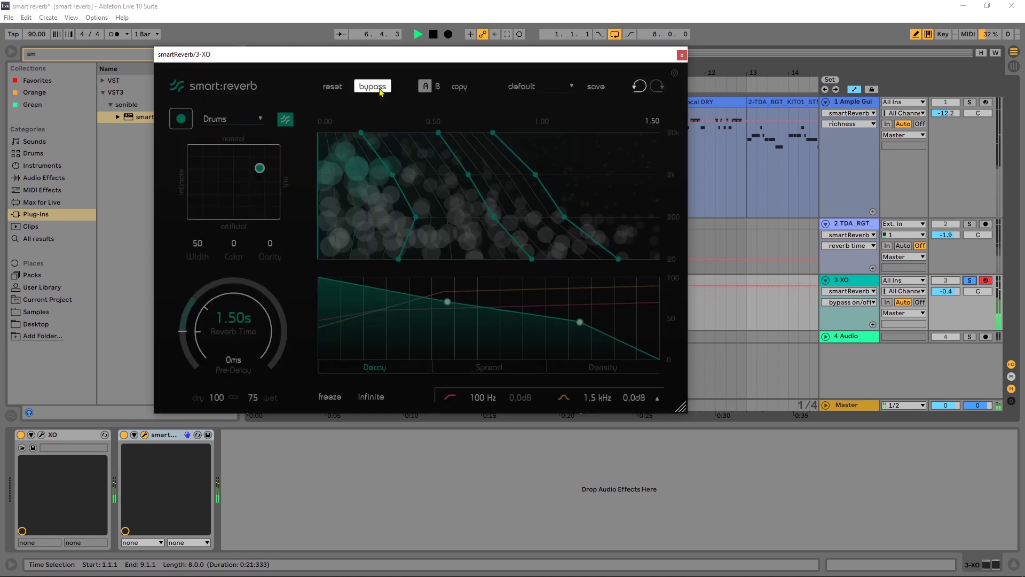
pyautogui.click(381, 91)
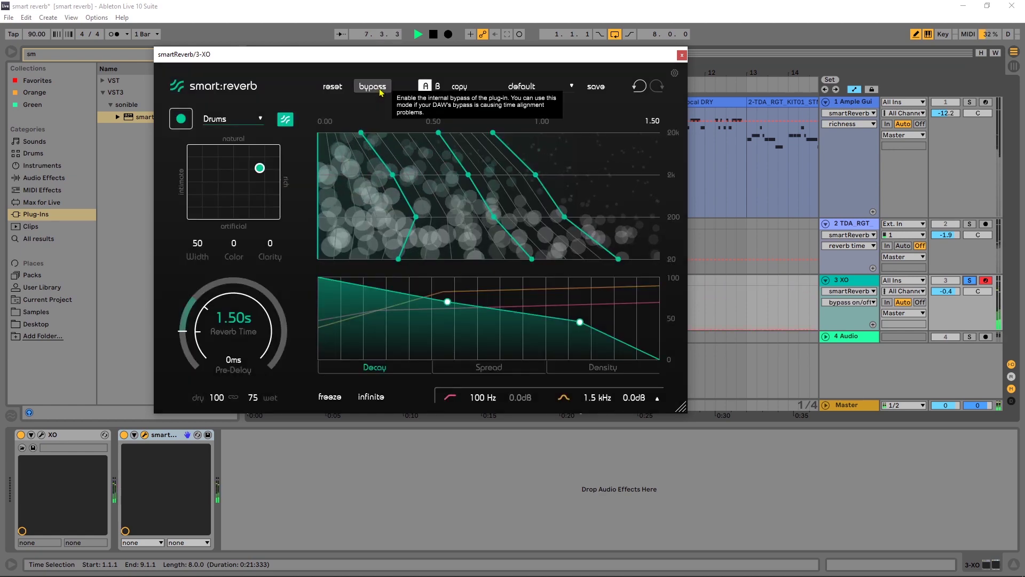
pyautogui.press('space')
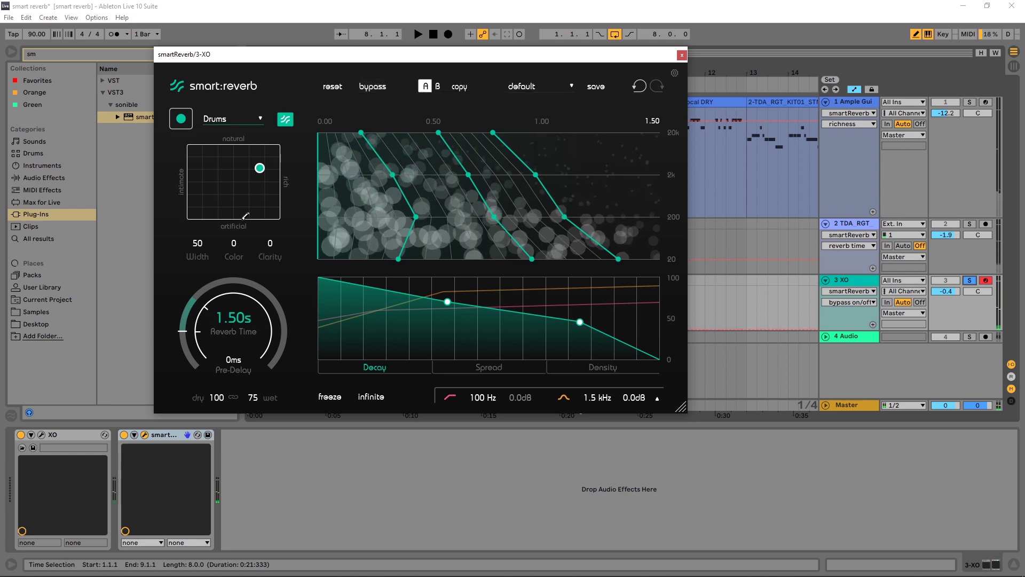
pyautogui.click(682, 55)
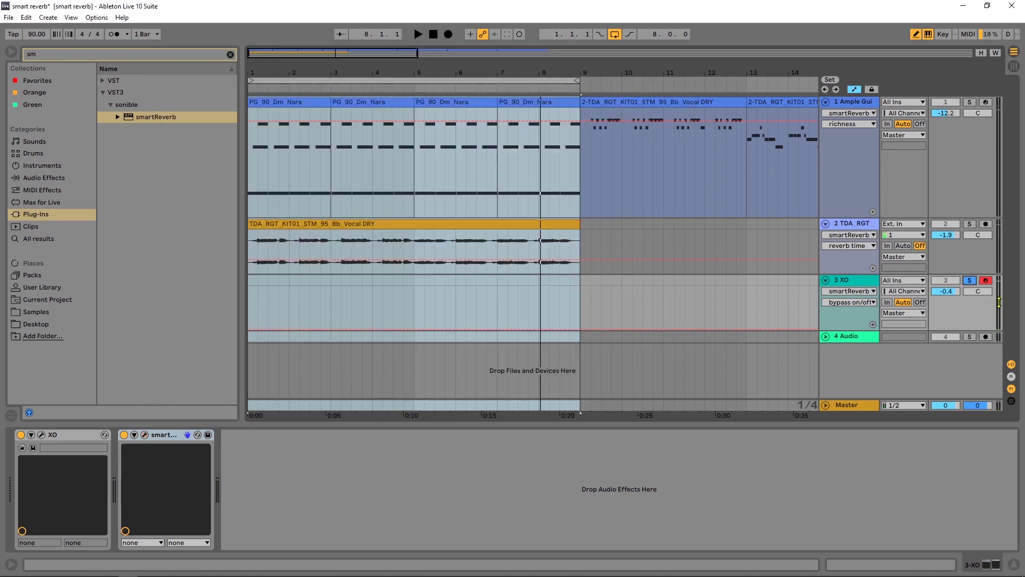
pyautogui.press('space')
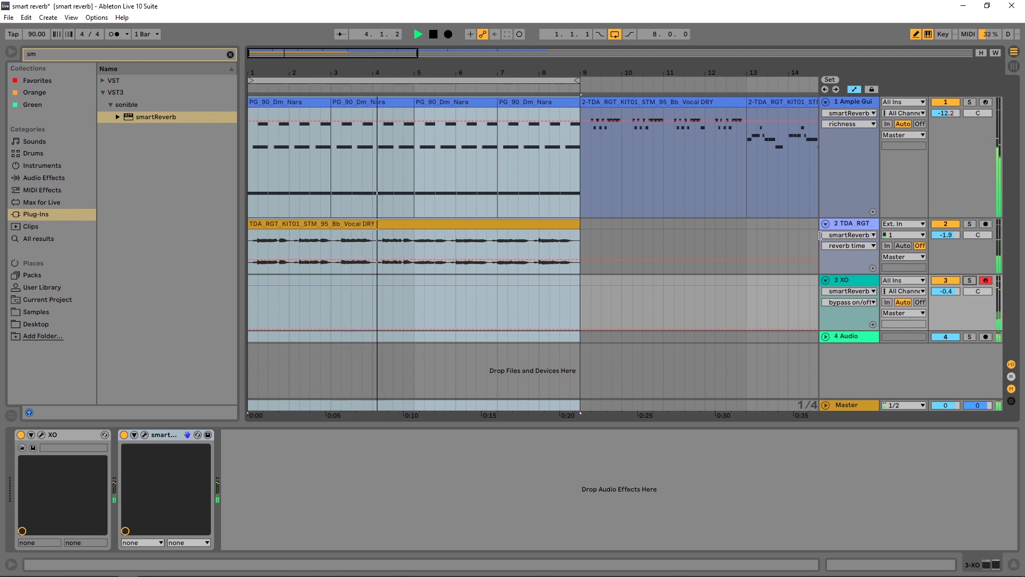
pyautogui.press('space')
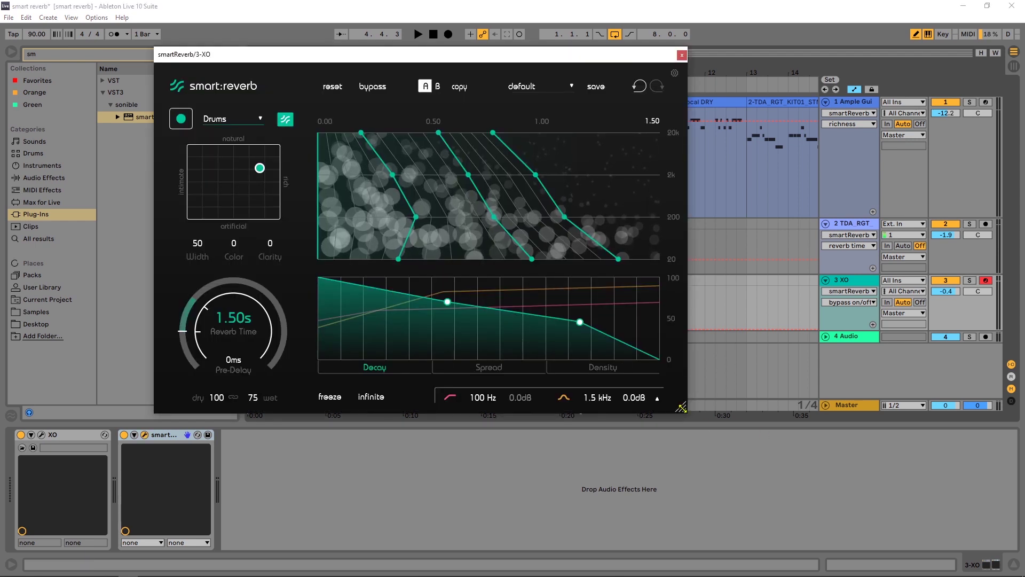
# Drag the XO drum reverb window's bottom-right corner to enlarge it.
pyautogui.moveTo(681, 408); pyautogui.dragTo(815, 486)
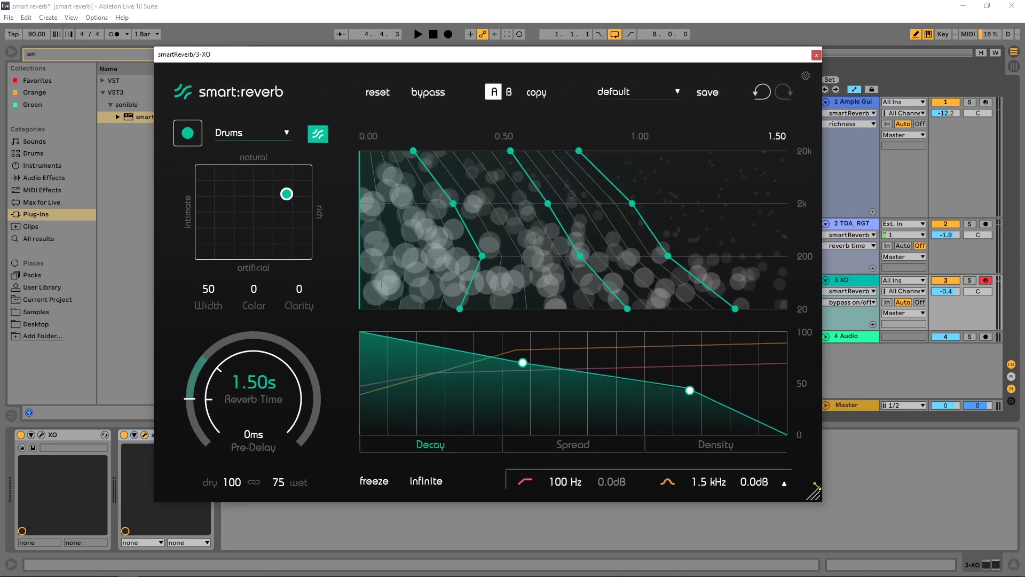